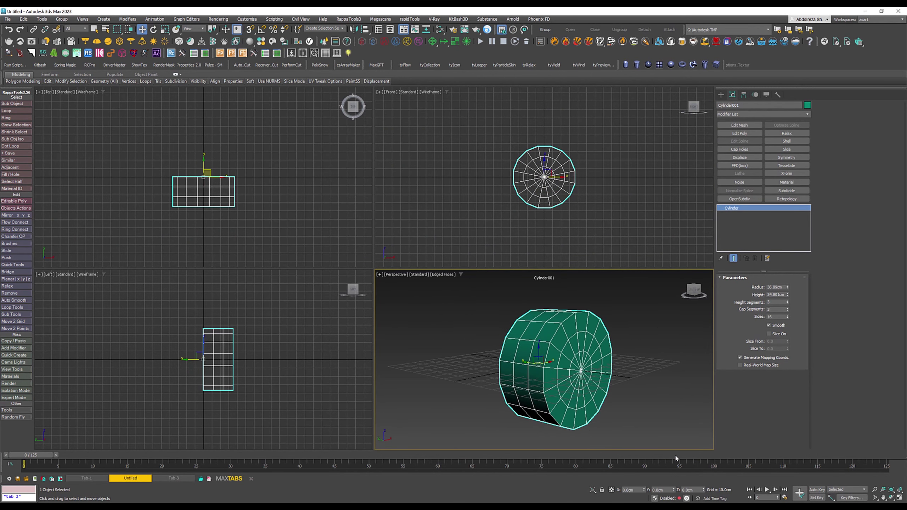
- Maximize the Perspective viewport and edit the cylinder disk's edges in Edit Poly
key("alt+w")
left_click(744, 94)
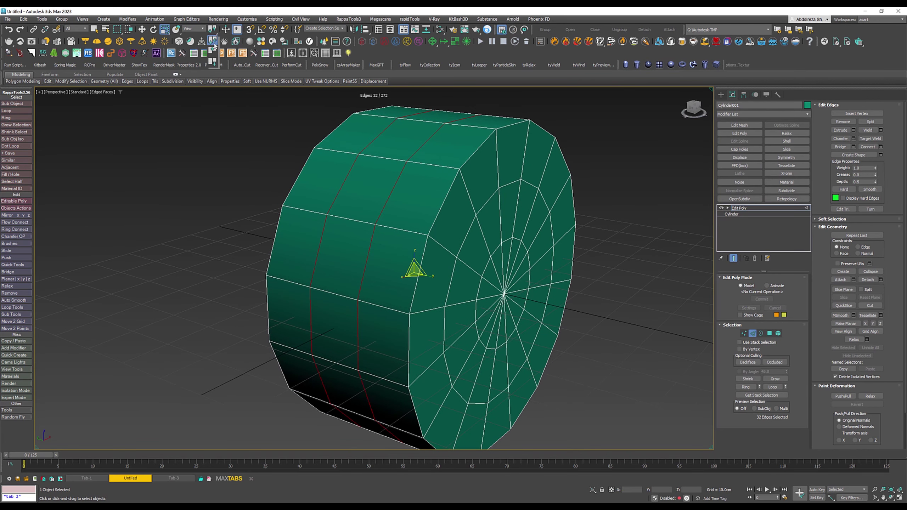
middle_click_drag(435, 269, 384, 215, "alt")
- Collapse the cylinder's modifier stack into one editable poly, then show Front view in wireframe
left_click(739, 208)
right_click(739, 208)
left_click(767, 290)
key("f")
key("F3")
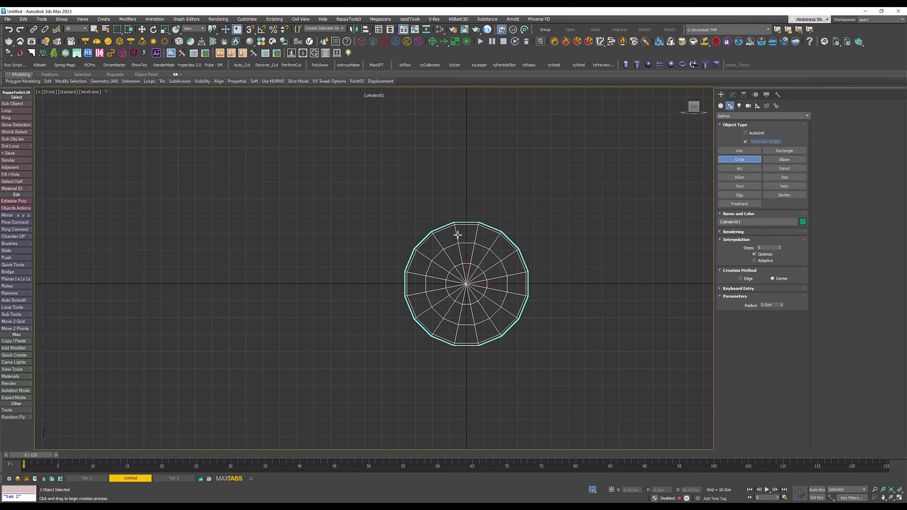
- Draw a circle above the wheel at Z 50cm and delete its bottom half
scroll(464, 202, "up", 5)
left_click_drag(431, 196, 448, 206)
left_click(694, 489)
type("50")
key("Return")
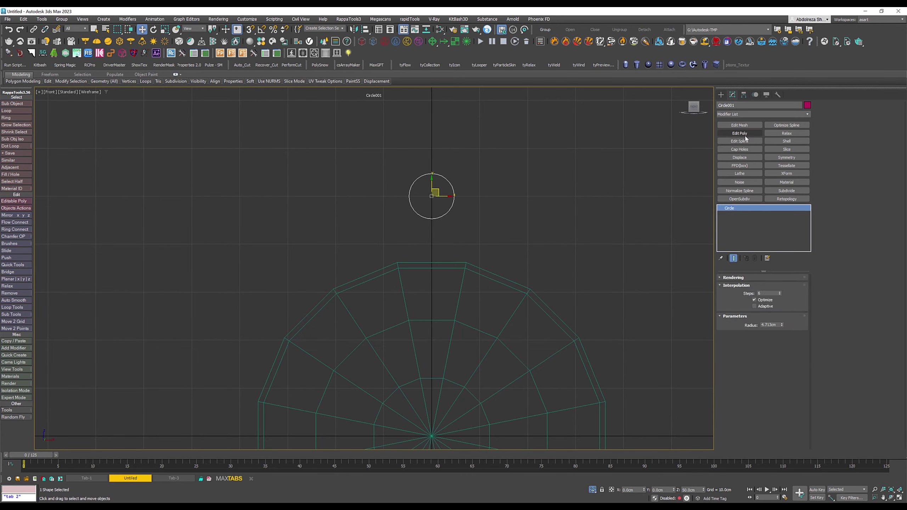
left_click_drag(393, 208, 553, 272)
key("Delete")
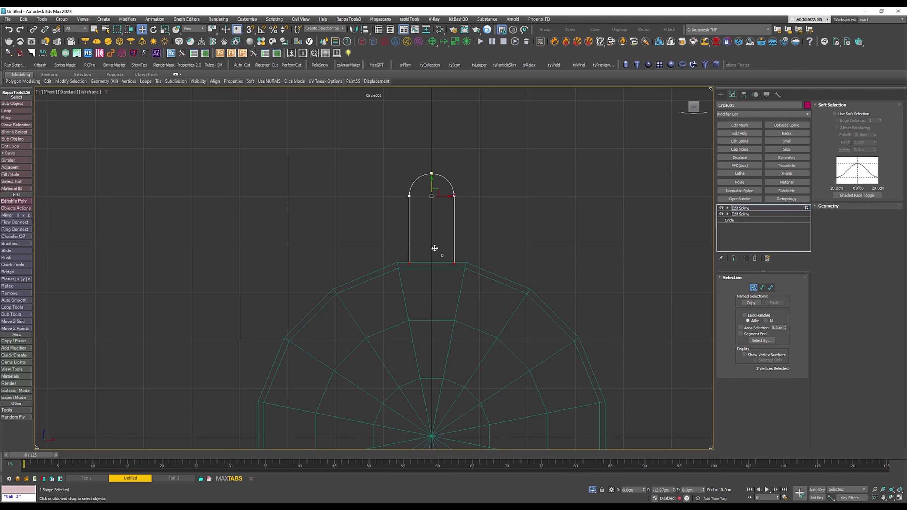
- Make the arch a renderable tube 2cm thick with 8 sides and name it Hook
left_click(763, 115)
left_click(775, 283)
double_click(770, 327)
type("28")
left_click(738, 406)
type("Hook.")
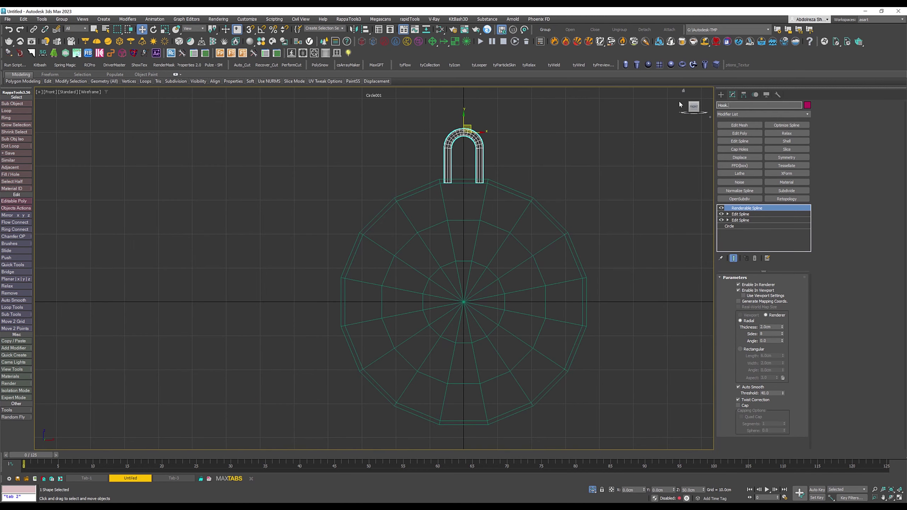
key("Return")
- Adjust the hook's pivot and Shift-rotate an instance copy around the disk with Angle Snap
middle_click_drag(679, 108, 675, 92)
left_click(462, 113)
left_click(732, 94)
key("e")
key("a")
left_click_drag(481, 288, 464, 280, "shift")
- Make 5 instanced hook copies so six hooks ring the disk, and select them all
type("5")
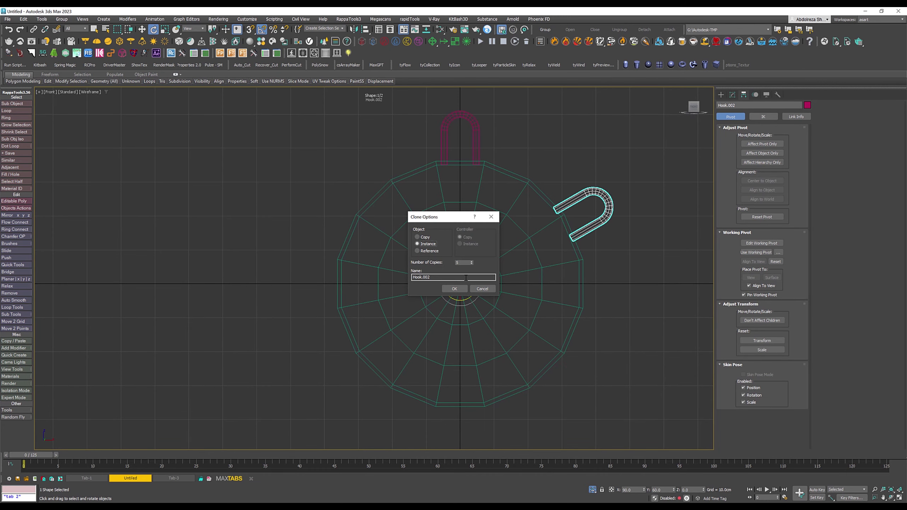
left_click(434, 289)
scroll(607, 168, "down", 2)
left_click_drag(588, 158, 423, 336)
middle_click_drag(486, 217, 412, 218)
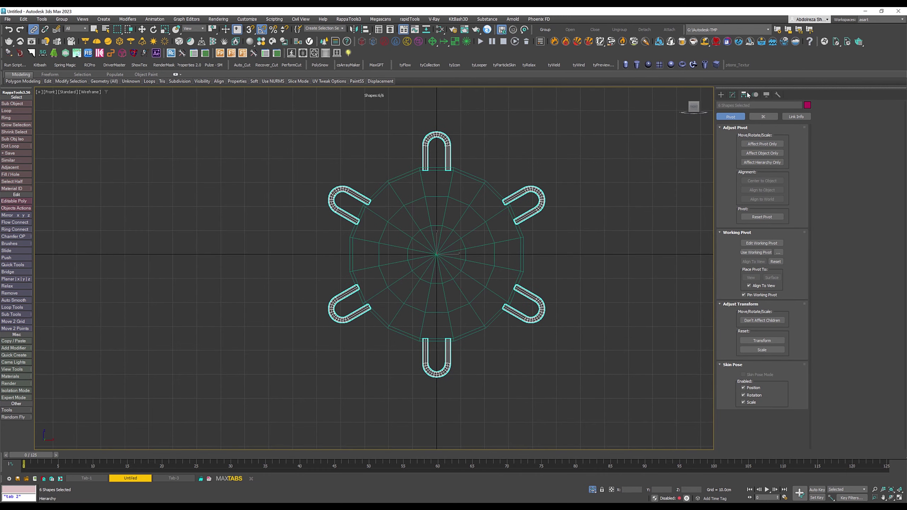
- Create a Dummy helper at the disk's centre and link the wheel to it
left_click_drag(437, 255, 484, 302)
key("w")
left_click_drag(437, 255, 358, 236)
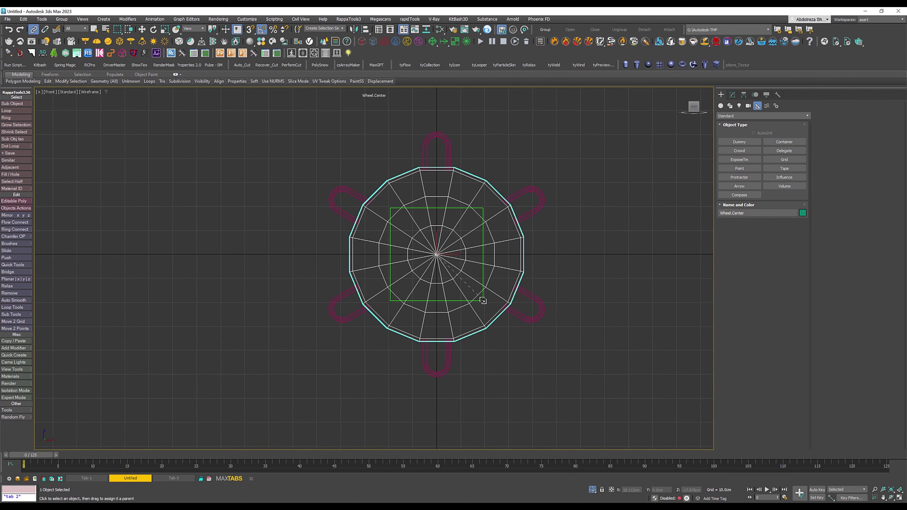
key("e")
- Set the animation to 500 frames and Auto Key the helper rotating −375° by frame 500
left_click(784, 498)
type("500")
left_click(439, 342)
left_click(817, 490)
left_click(784, 490)
left_click_drag(451, 261, 577, 290)
key("Home")
key("n")
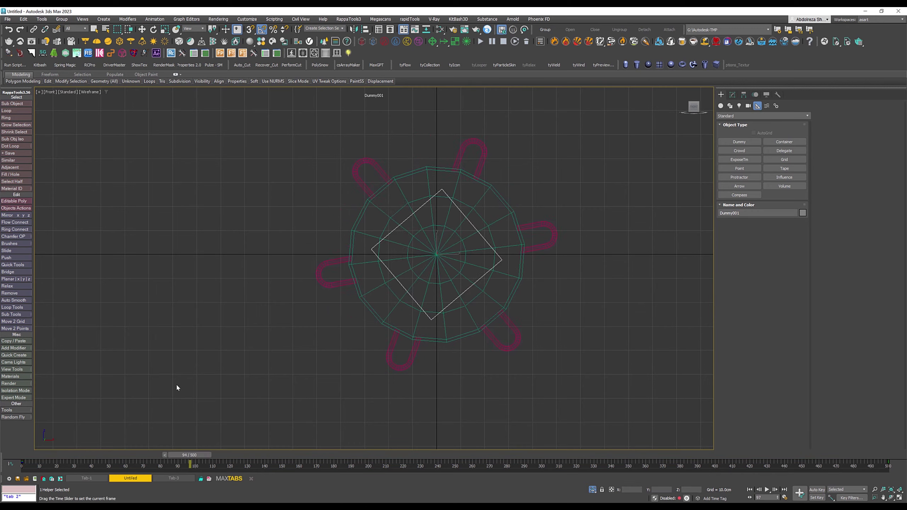
scroll(366, 255, "down", 3)
- Create a sphere at the origin and move it below the wheel
left_click_drag(420, 286, 475, 286)
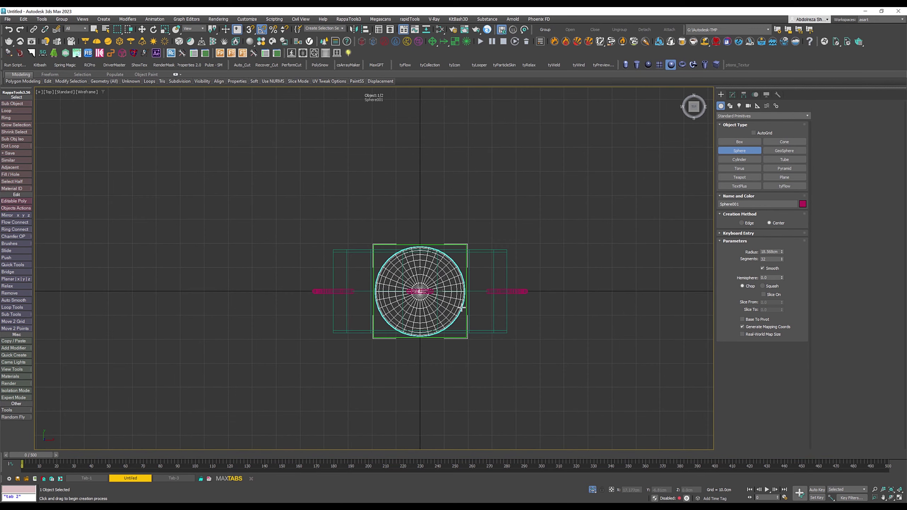
key("w")
left_click_drag(441, 153, 438, 386)
key("ctrl+z")
key("ctrl+y")
key("e")
- Add Edit Poly and Shell modifiers to open the sphere and give its wall thickness
left_click(740, 133)
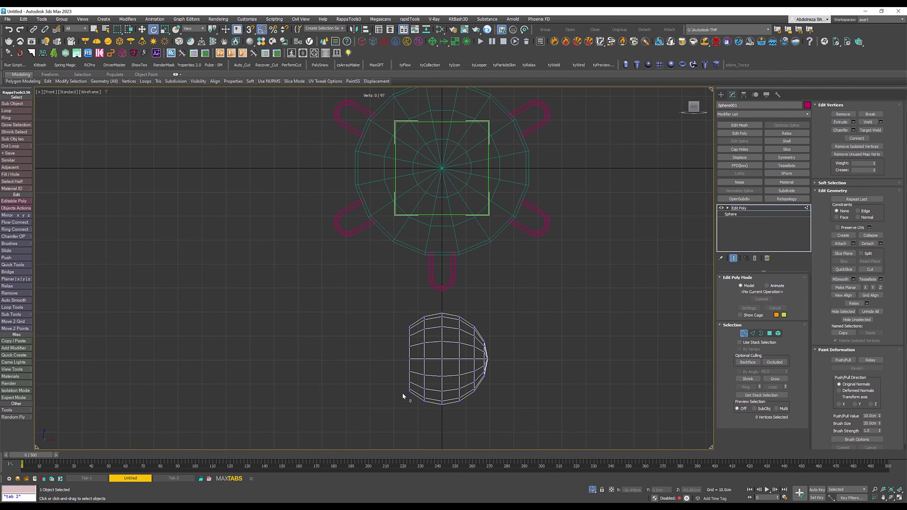
key("p")
middle_click_drag(480, 381, 500, 357, "alt")
left_click(791, 139)
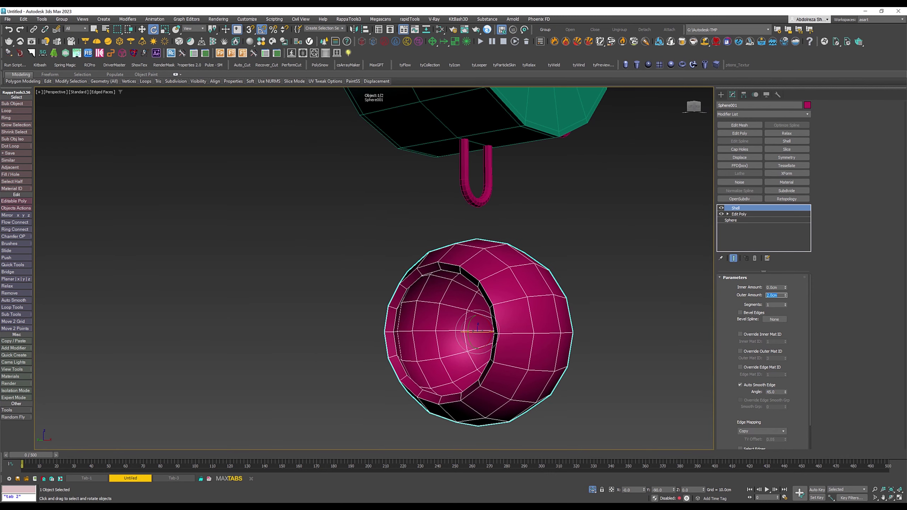
left_click(740, 133)
key("2")
key("w")
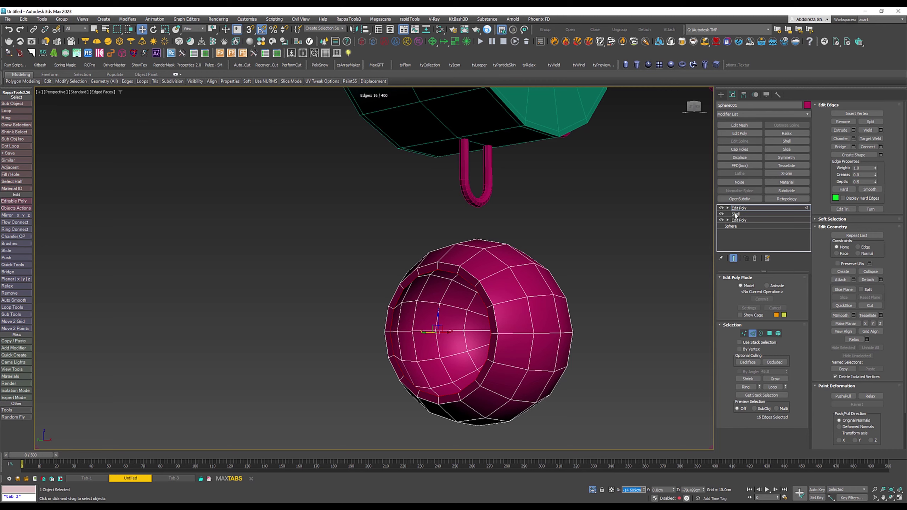
left_click(736, 214)
left_click(739, 208)
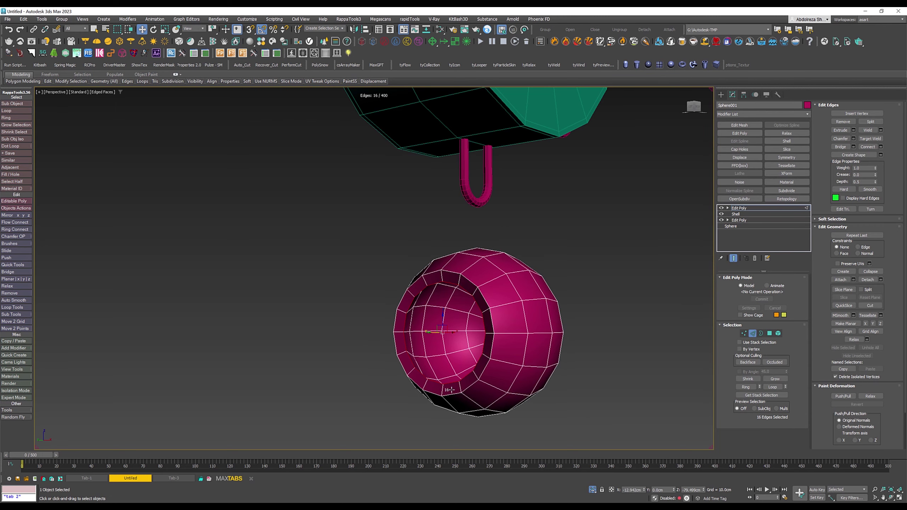
- Set the bowl's object colour to blue and select an edge loop around it
scroll(499, 344, "up", 5)
left_click(808, 105)
left_click(474, 237)
left_click(489, 296)
right_click(379, 271)
left_click(405, 284)
scroll(597, 330, "down", 5)
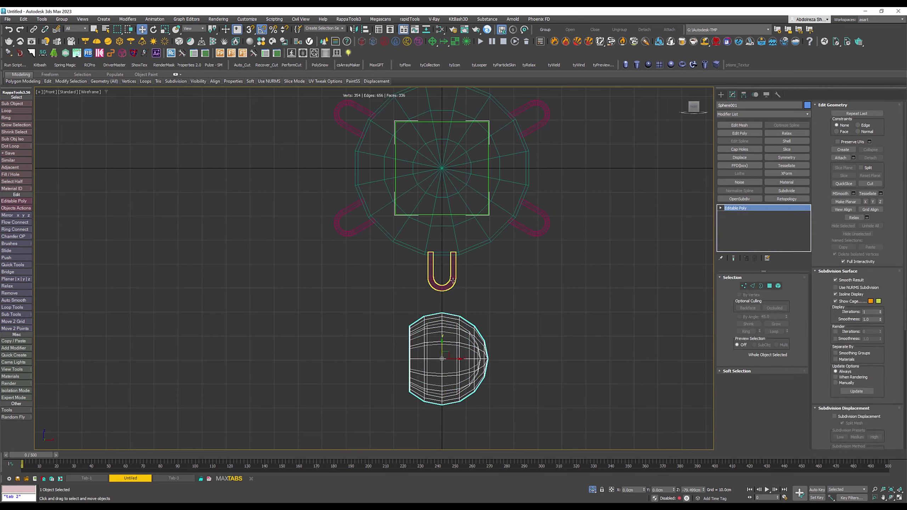
- Shift-rotate another copy of the hook and place it at the top
left_click_drag(447, 158, 449, 222, "shift")
left_click(457, 289)
left_click(16, 208)
left_click(61, 320)
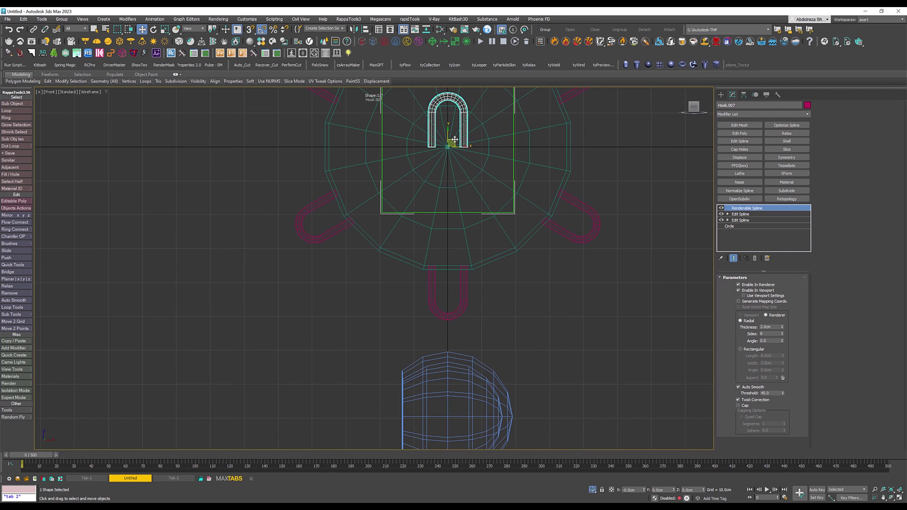
- Move the hook copy onto the bowl's top and adjust its vertices
left_click(447, 352)
scroll(448, 353, "up", 2)
key("e")
left_click_drag(455, 357, 455, 407)
key("1")
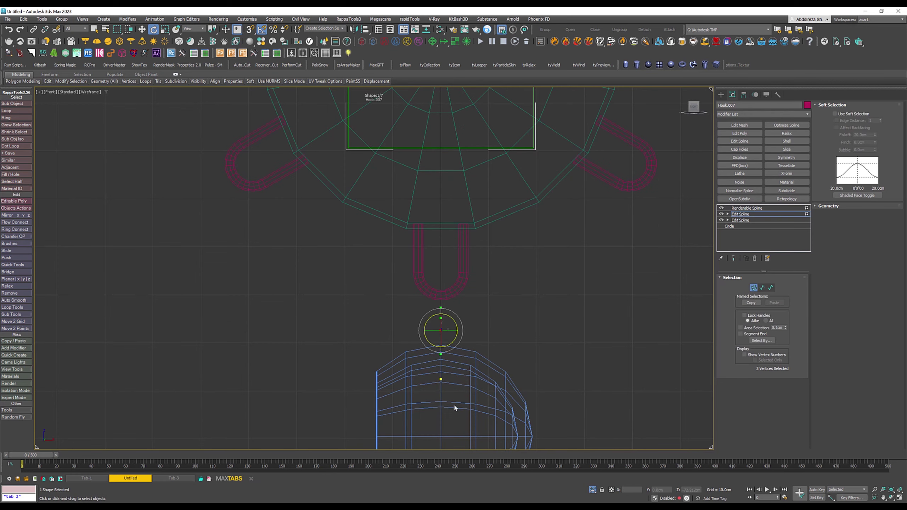
key("w")
key("p")
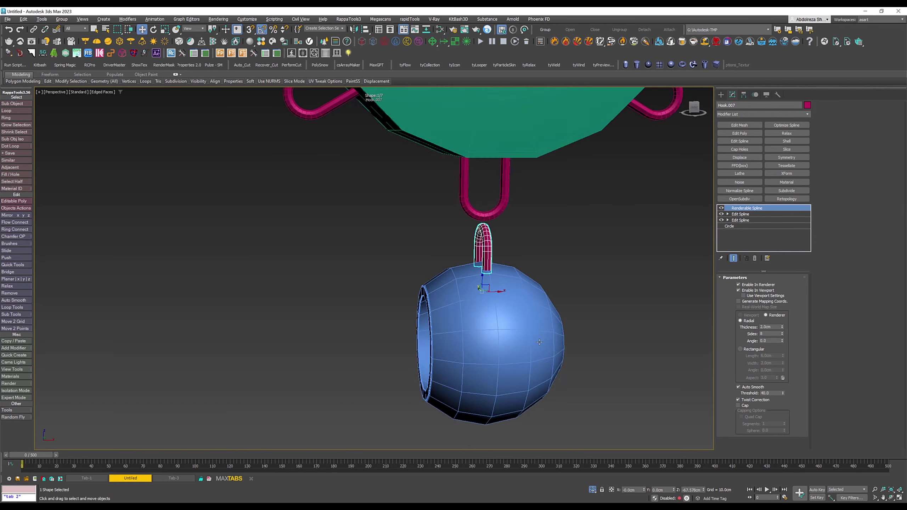
key("f")
- Create a small sphere on the bowl top, delete its bottom half and flatten it into a low cap
left_click(671, 64)
scroll(415, 324, "up", 5)
left_click_drag(415, 324, 500, 357)
scroll(429, 250, "down", 5)
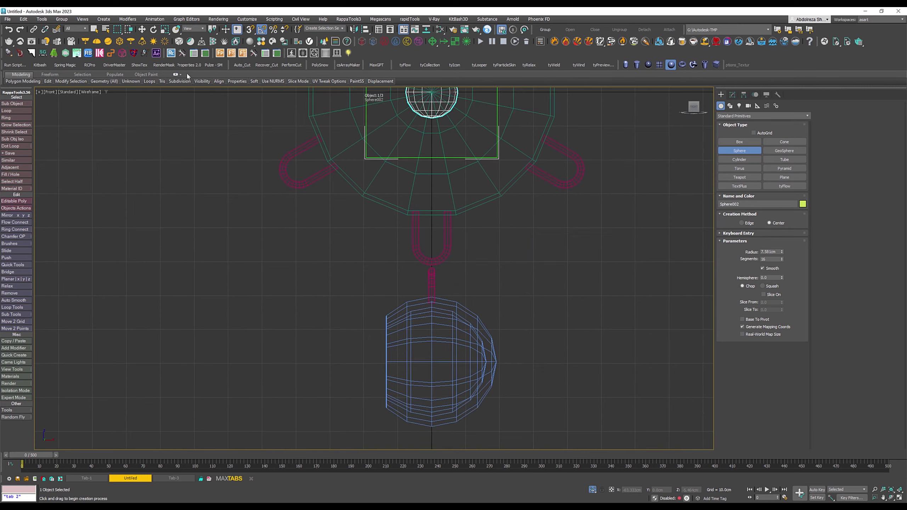
middle_click_drag(450, 132, 449, 223)
key("4")
left_click_drag(393, 257, 599, 217)
key("Delete")
key("r")
left_click_drag(455, 200, 455, 286)
key("w")
scroll(444, 308, "up", 4)
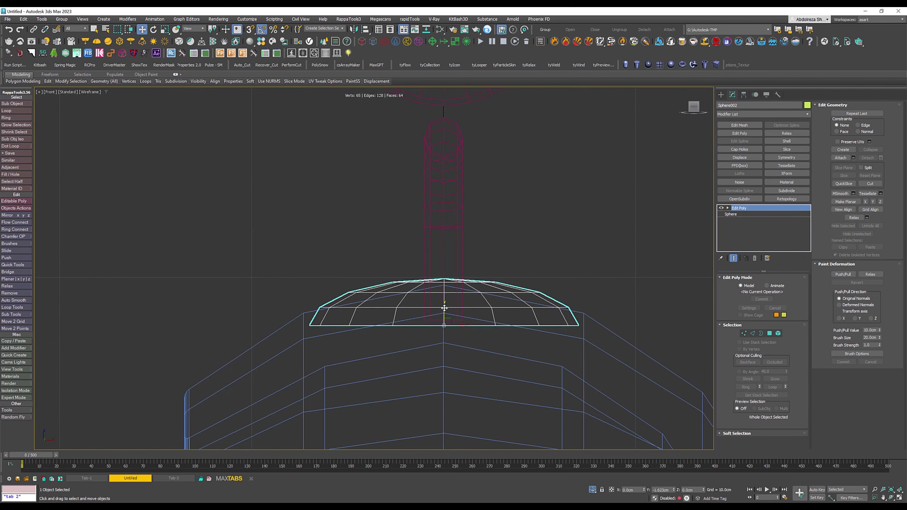
- Lower the hook onto the cap and give all the cap's polygons their own material ID
key("p")
left_click(455, 200)
left_click_drag(446, 243, 445, 255)
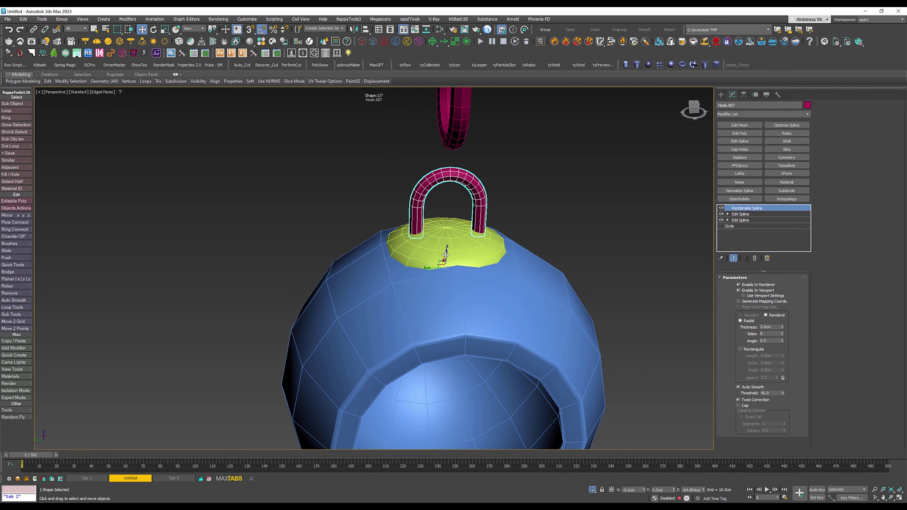
left_click(446, 260)
middle_click_drag(446, 261, 400, 257, "alt")
key("ctrl+a")
key("Return")
- Convert the small hook to an Editable Poly and select the blue bowl
left_click(489, 200)
right_click(746, 208)
left_click(759, 282)
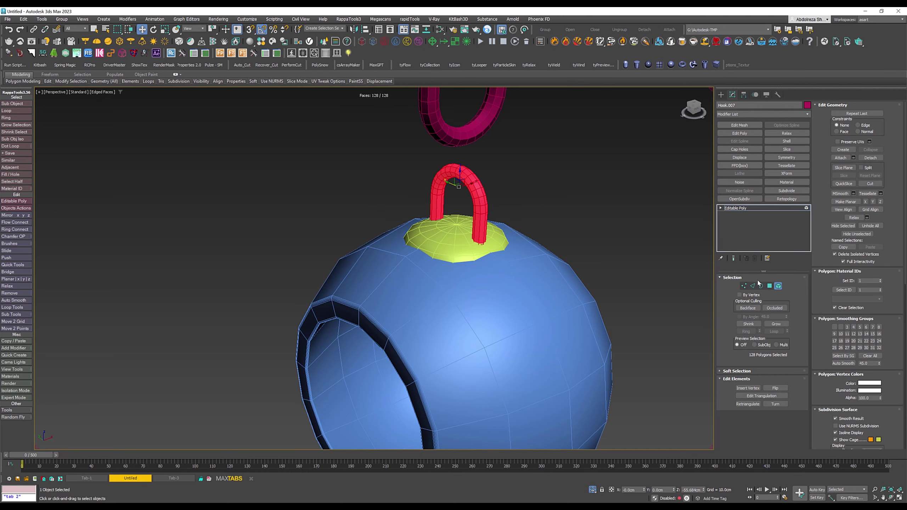
scroll(522, 220, "down", 3)
left_click(465, 168)
left_click(778, 286)
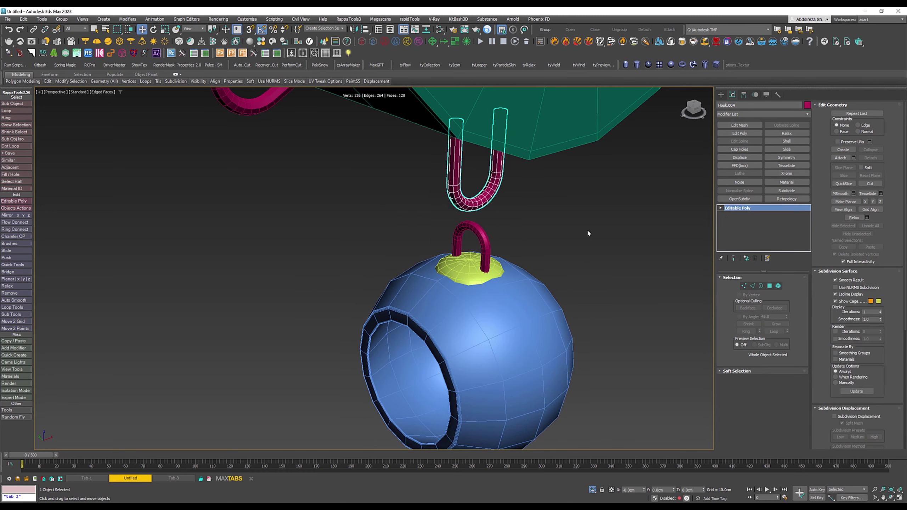
scroll(588, 233, "down", 3)
left_click(500, 340)
- Attach the small hook handle to the bowl and inspect the result
left_click(841, 158)
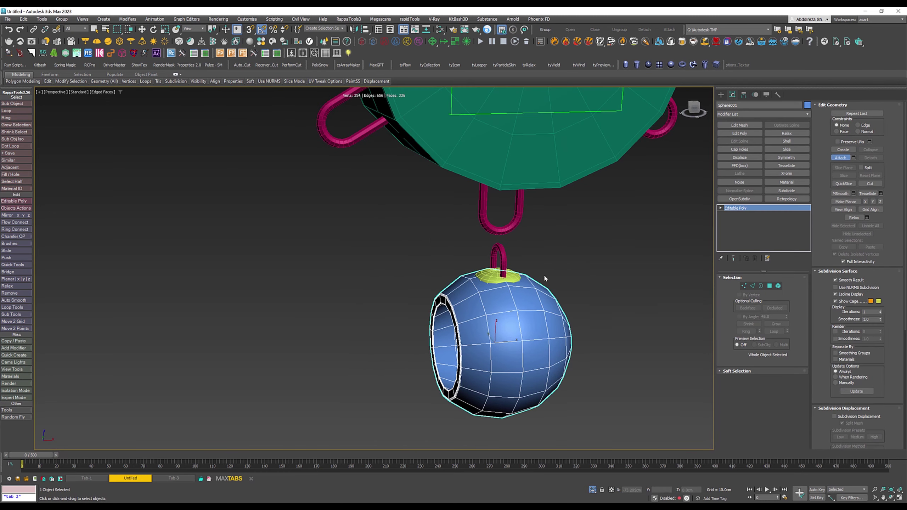
left_click(499, 257)
scroll(499, 256, "down", 2)
middle_click_drag(511, 304, 511, 273, "alt")
scroll(512, 273, "up", 5)
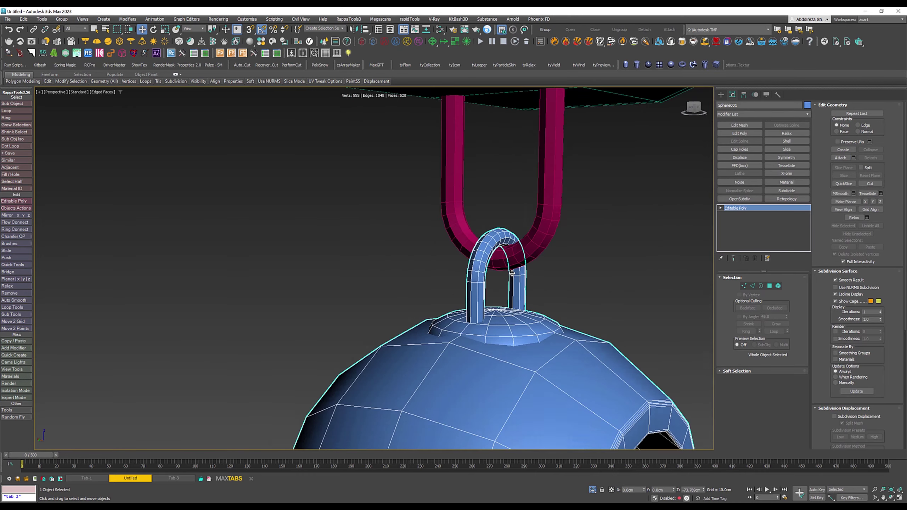
scroll(512, 273, "up", 2)
scroll(464, 357, "down", 10)
scroll(277, 355, "down", 2)
- Move the bowl's pivot to the disk centre using Affect Pivot Only
left_click(523, 359)
left_click(447, 279)
mouse_move(464, 286)
middle_mouse_down("alt")
mouse_move(488, 288)
mouse_move(487, 265)
middle_mouse_up("alt")
left_click(443, 286)
left_click(433, 332)
key("Insert")
mouse_move(430, 314)
left_mouse_down()
mouse_move(430, 250)
mouse_move(415, 283)
left_mouse_up()
left_click(762, 143)
- Shift-rotate the bowl into copies so six bowls hang from the hooks
key("e")
key("Return")
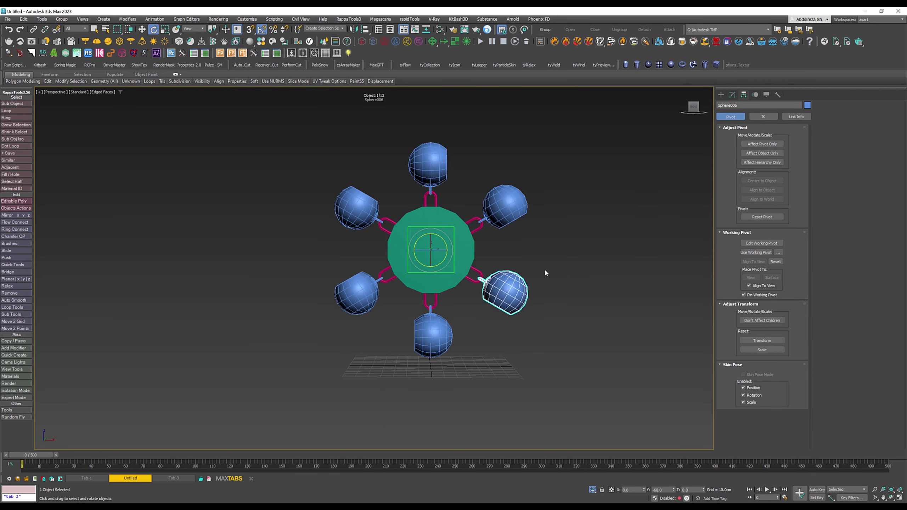
middle_click_drag(545, 273, 529, 271, "alt")
- Check the lower bowls and place a tyCollection helper below the wheel
left_click(438, 348)
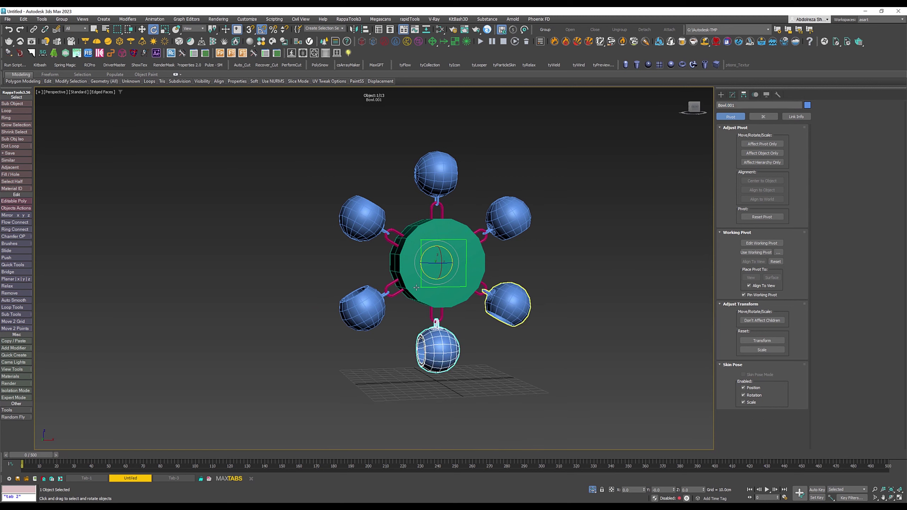
key("Page_Down")
key("Page_Down")
key("Page_Down")
key("Page_Down")
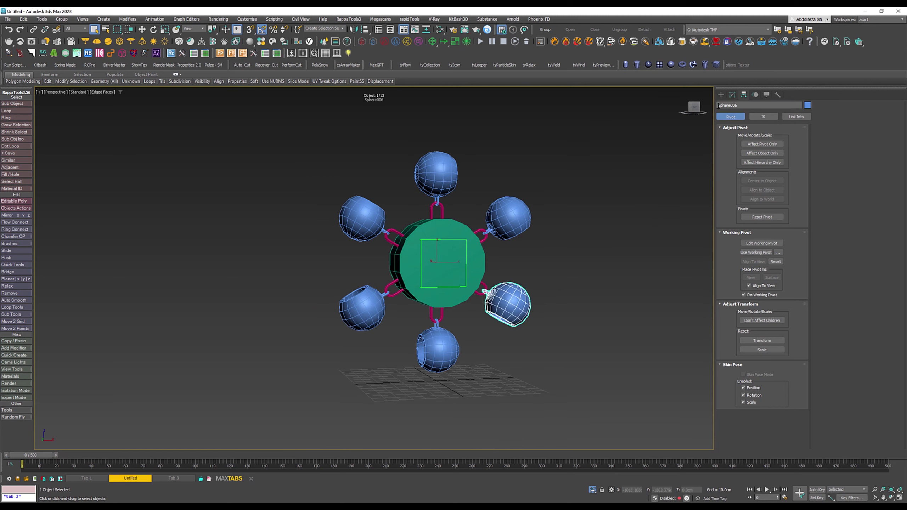
left_click(429, 65)
left_click(299, 392)
- Copy the tyCollection helper to the right and rename the left one tyCollection.Bowls
key("w")
left_click_drag(313, 397, 366, 395, "shift")
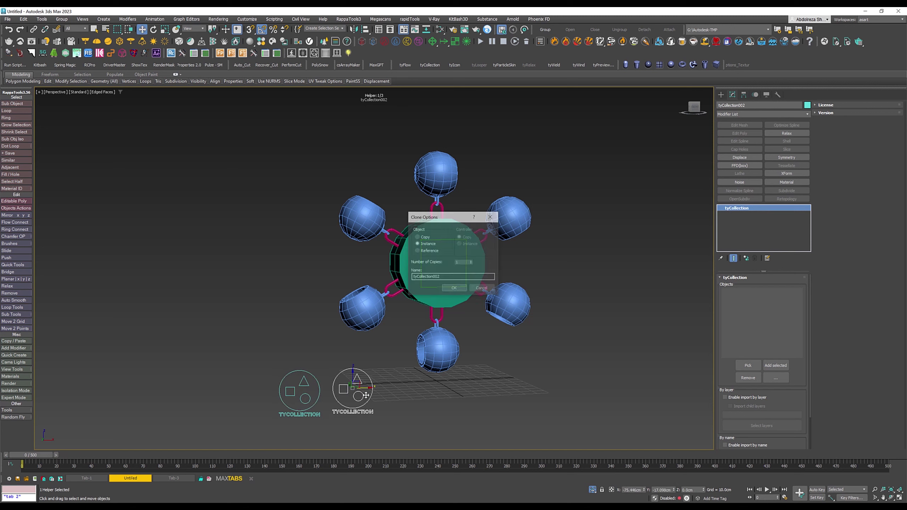
left_click(454, 288)
left_click(759, 105)
type(".Bowls")
key("Return")
left_click(390, 30)
left_click(57, 188)
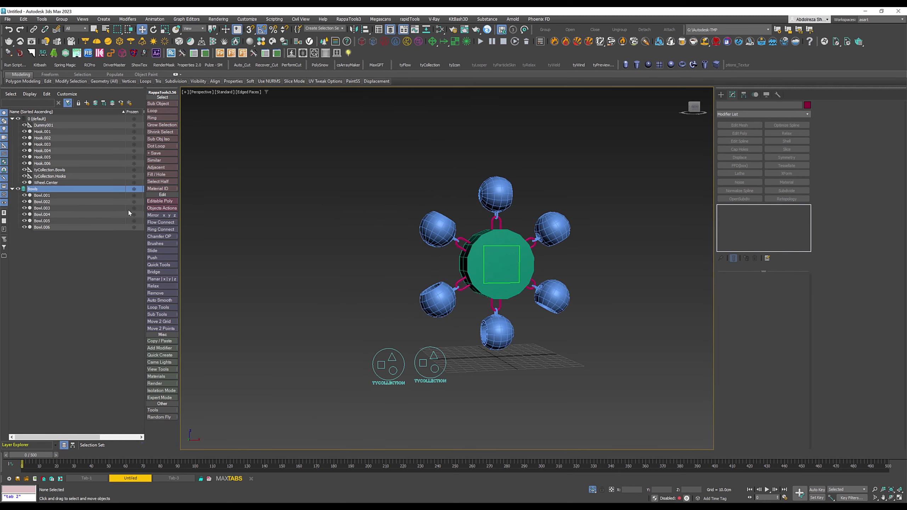
- Create Hooks and Wheel layers and nest Bowls, Hooks, Wheel.Center and the helper under Wheel
left_click(86, 103)
type("Hooks")
left_click(87, 103)
type("Wheel")
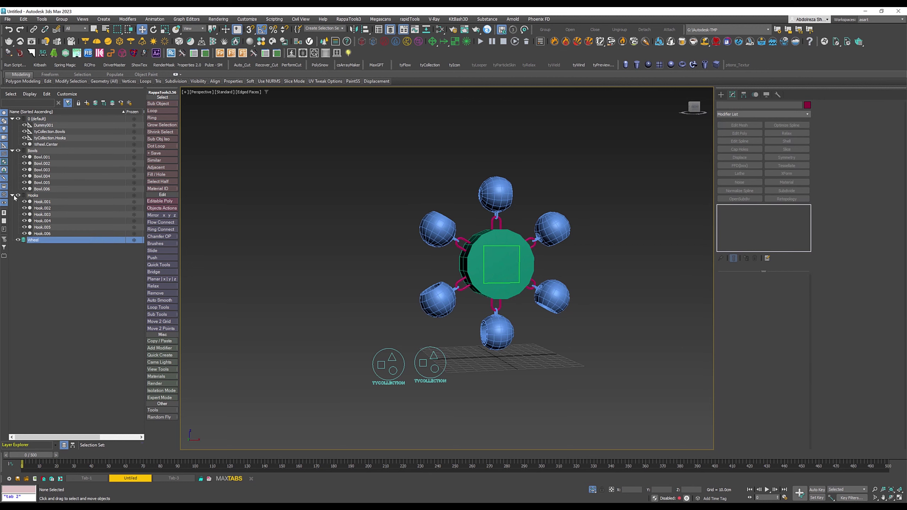
left_click(12, 196)
left_click_drag(46, 158, 33, 144)
left_click(49, 175)
left_click(44, 125)
middle_click_drag(480, 148, 463, 155)
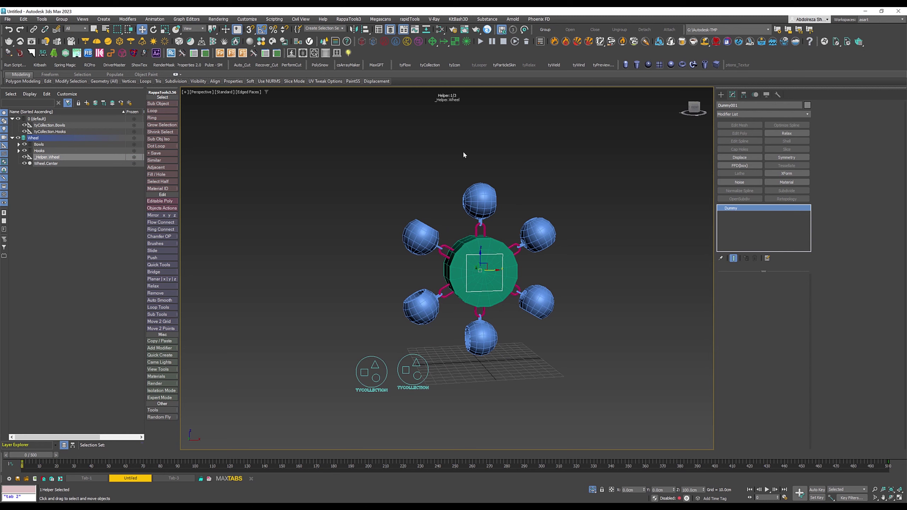
- Create a tyFlow object at the grid origin
left_click(405, 65)
left_click(440, 364)
middle_click_drag(482, 272, 337, 214)
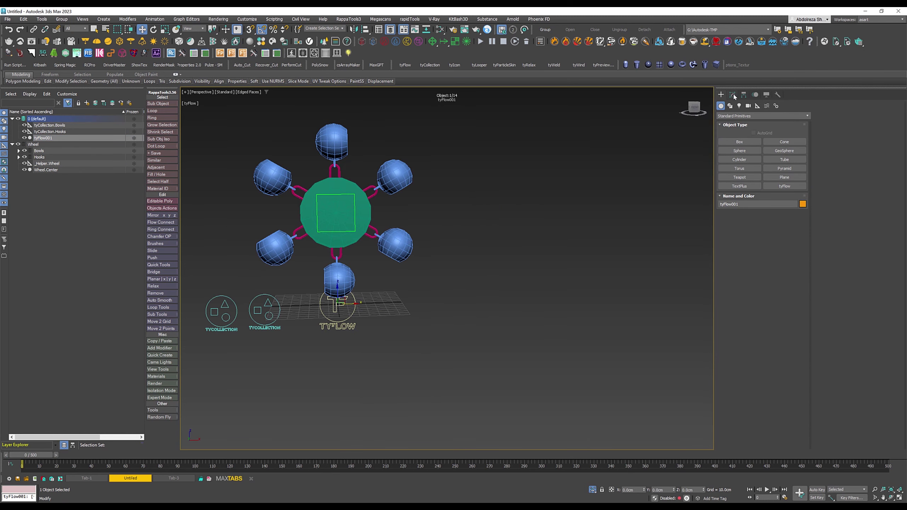
left_click(733, 95)
- In the tyFlow editor, add a Birth Objects event sourcing particles from tyCollection.Bowls
left_click(756, 386)
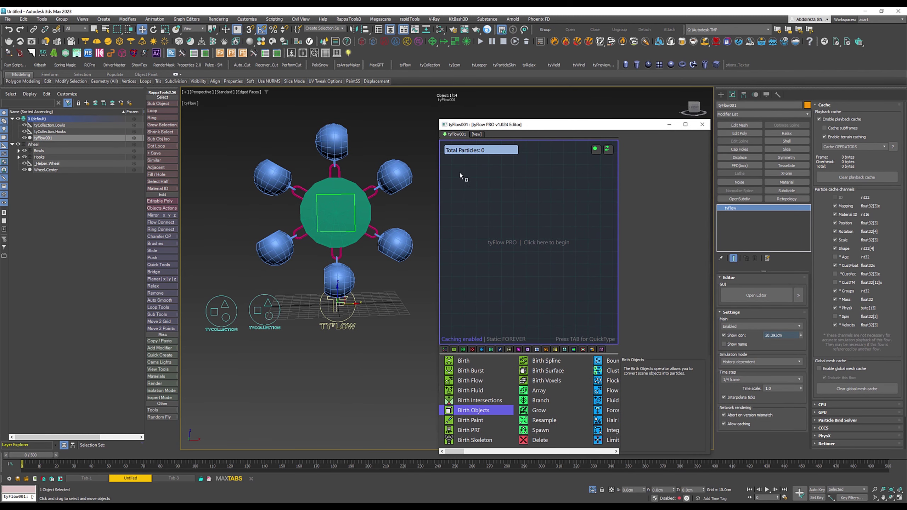
left_click_drag(461, 176, 462, 175)
left_click(650, 221)
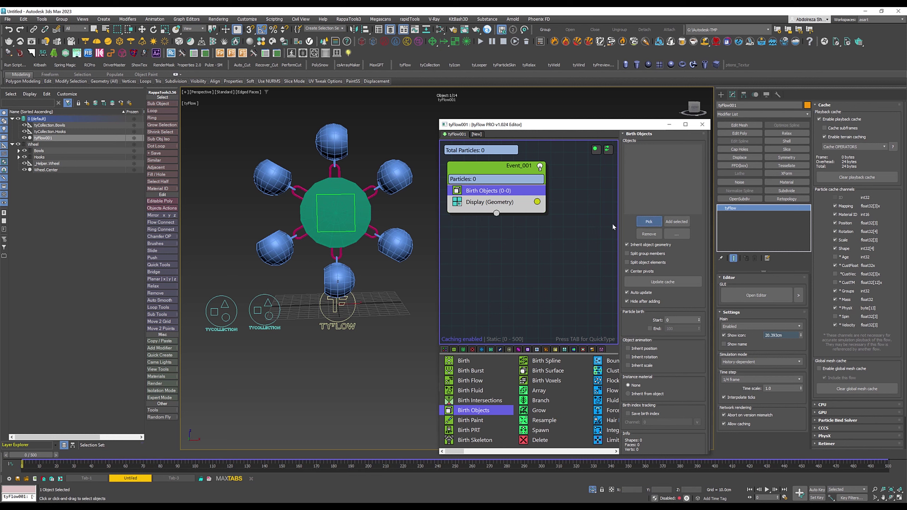
left_click(229, 330)
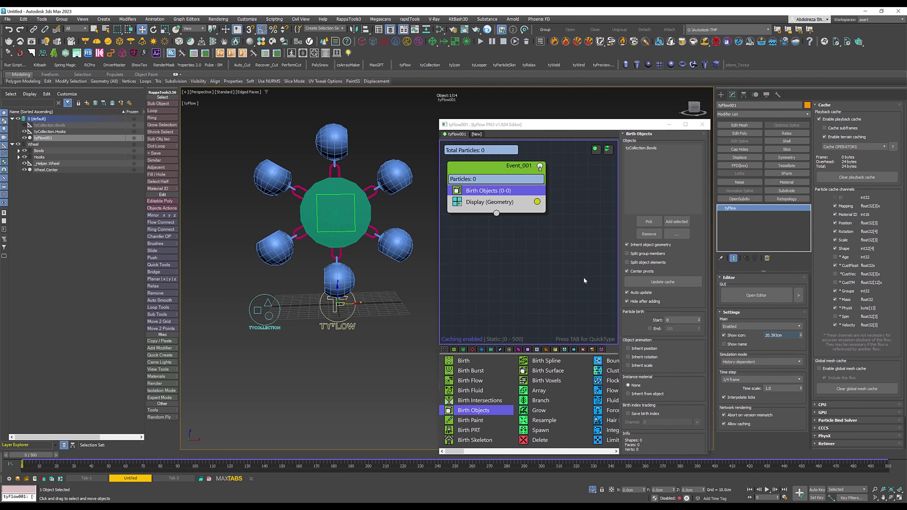
- Make tyCollection.Hooks import objects by layer, using the Hooks layer
scroll(551, 387, "down", 2)
scroll(551, 387, "down", 2)
scroll(552, 387, "down", 1)
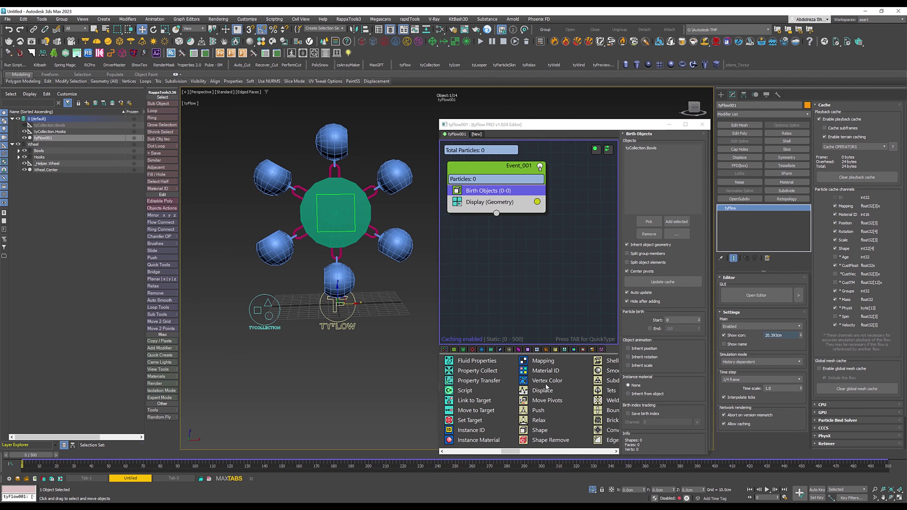
left_click(264, 323)
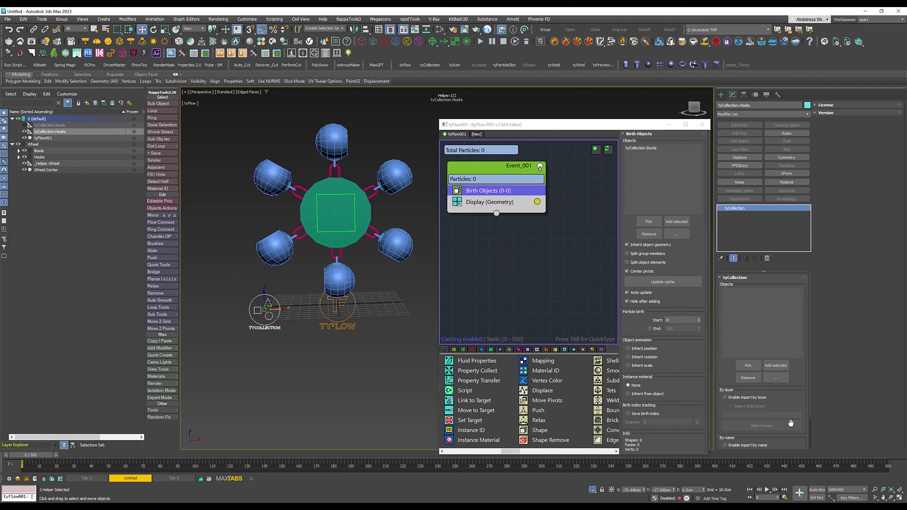
left_click(745, 398)
left_click(755, 425)
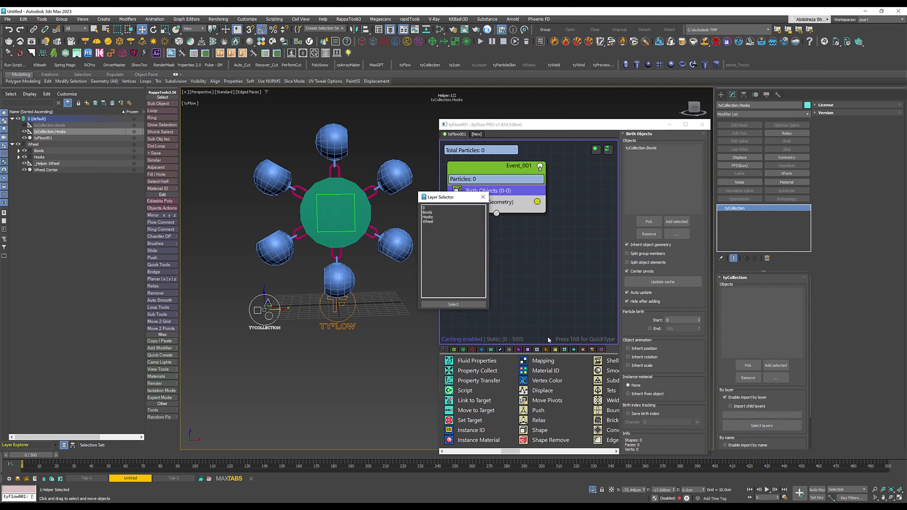
left_click(432, 213)
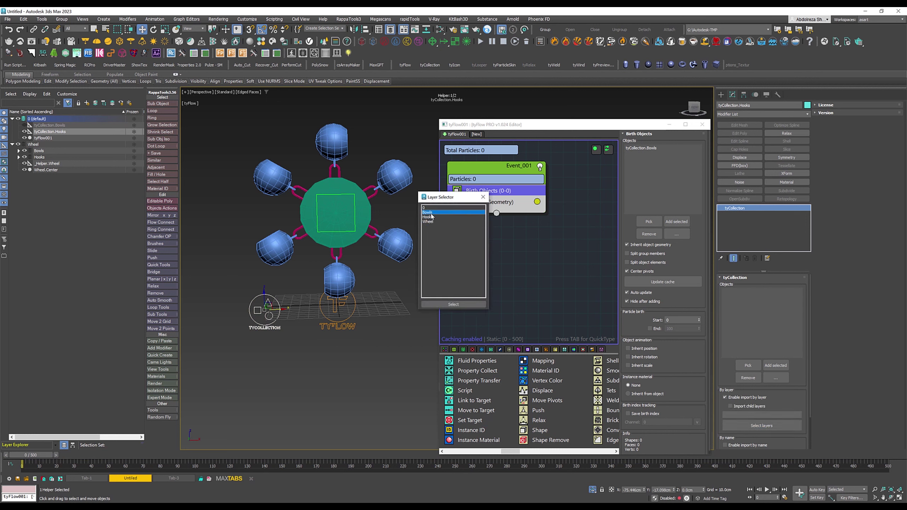
left_click(453, 304)
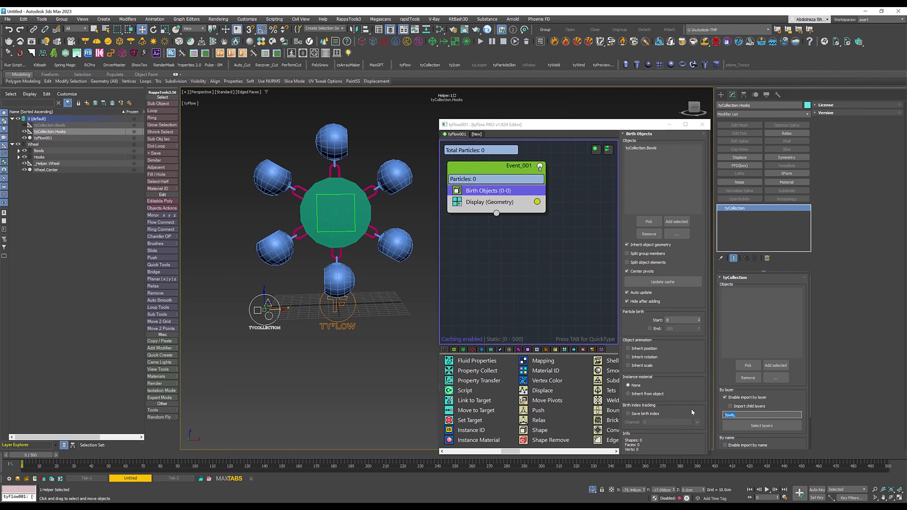
left_click(740, 425)
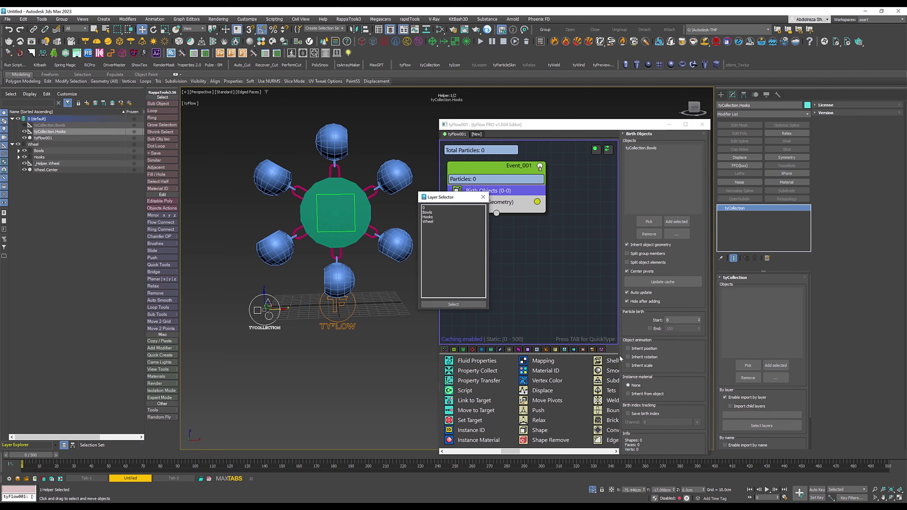
left_click(454, 304)
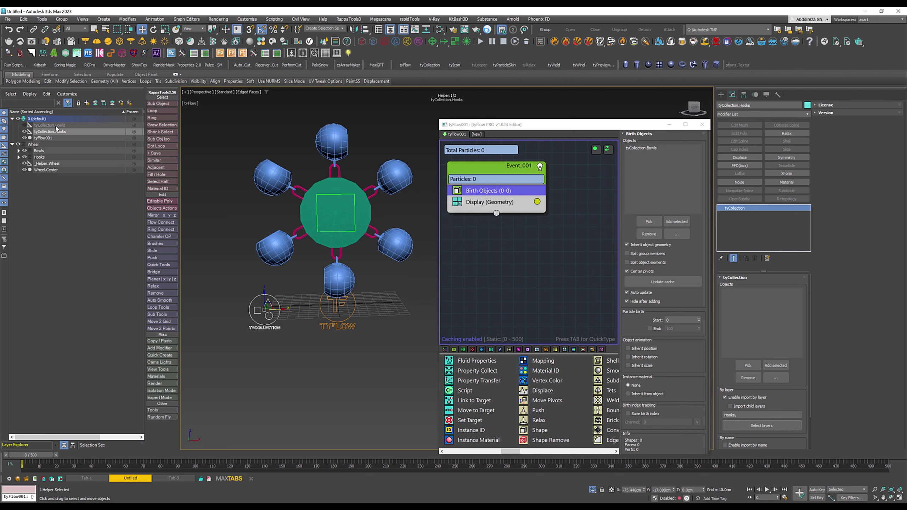
- Make tyCollection.Bowls import objects by layer, using the Bowls layer
left_click(56, 126)
left_click(750, 398)
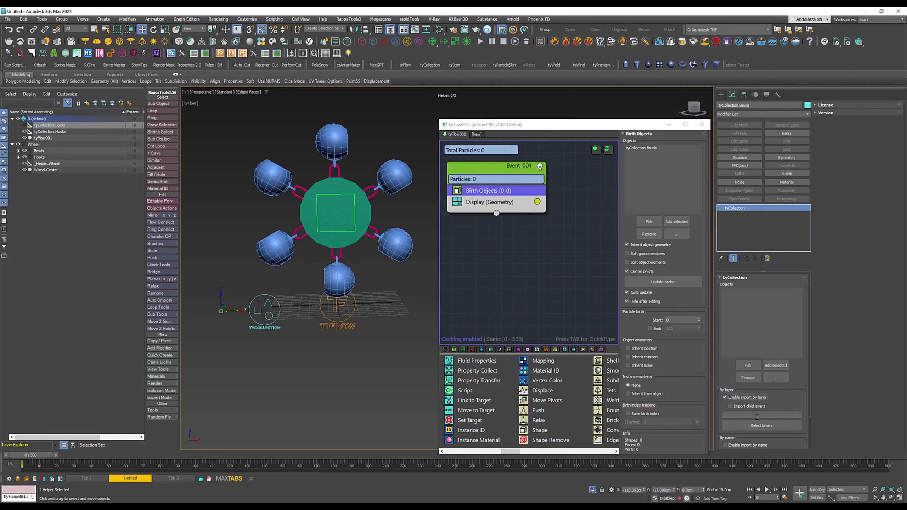
left_click(761, 426)
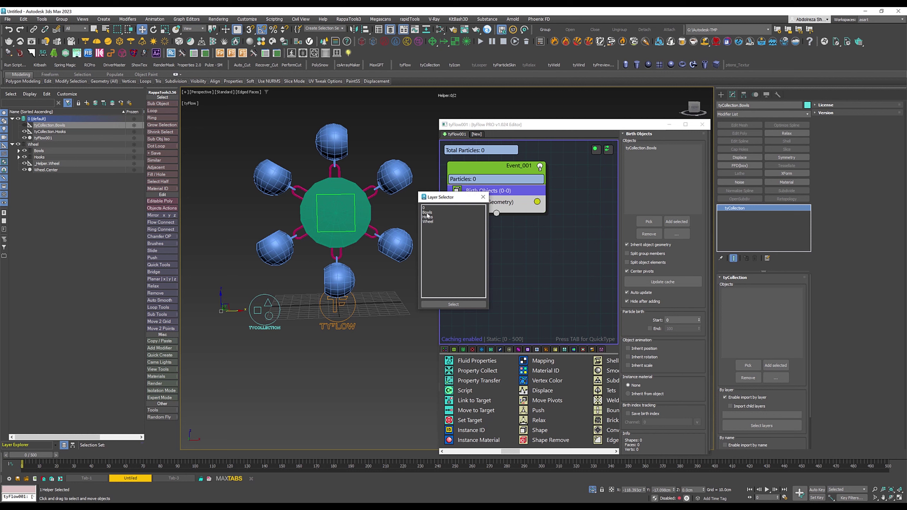
left_click(460, 304)
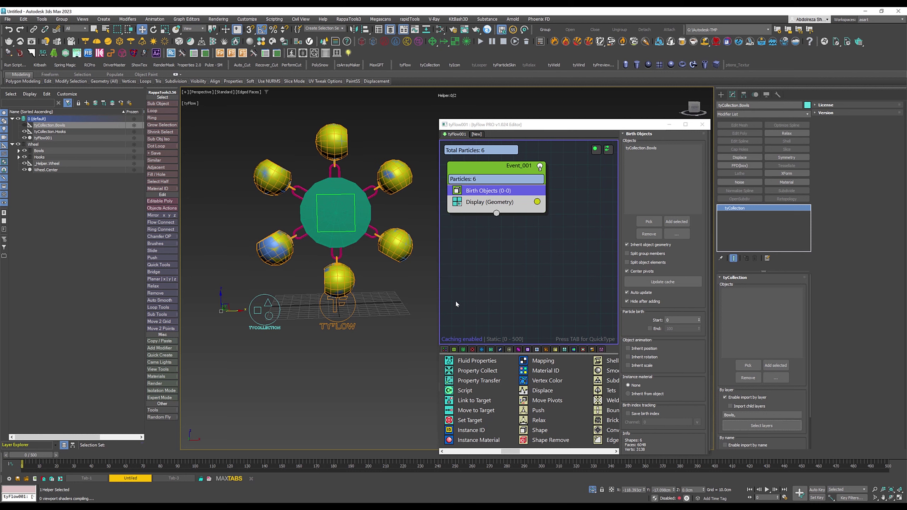
- Add a PhysX Shape operator to Event_001 and hide the tyFlow particles
left_click(24, 151)
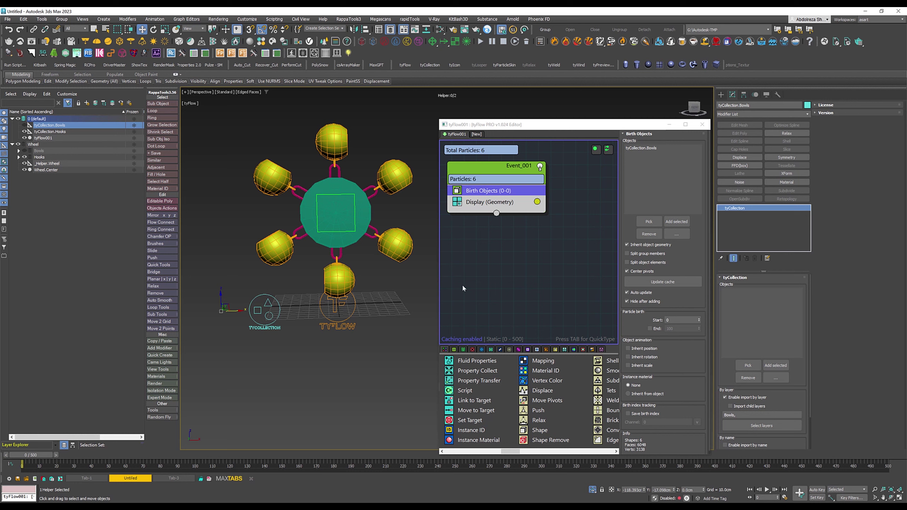
scroll(502, 392, "down", 3)
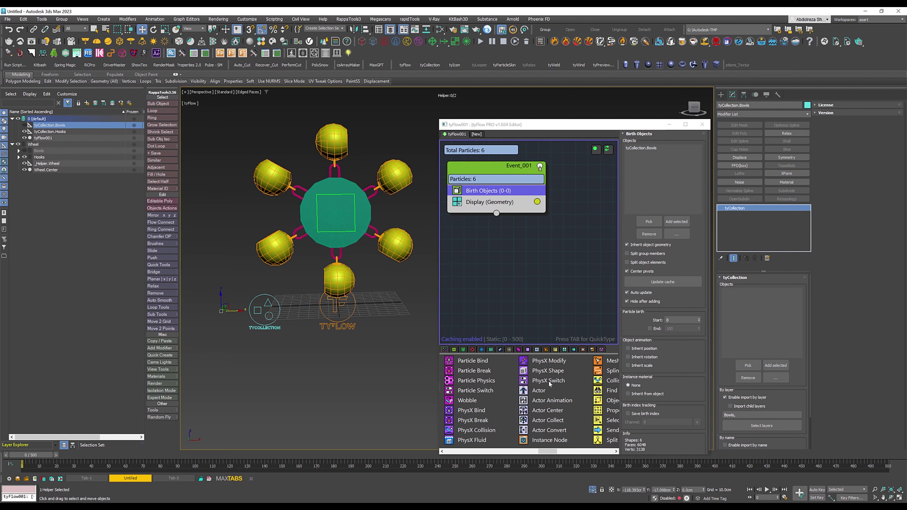
left_click(548, 370)
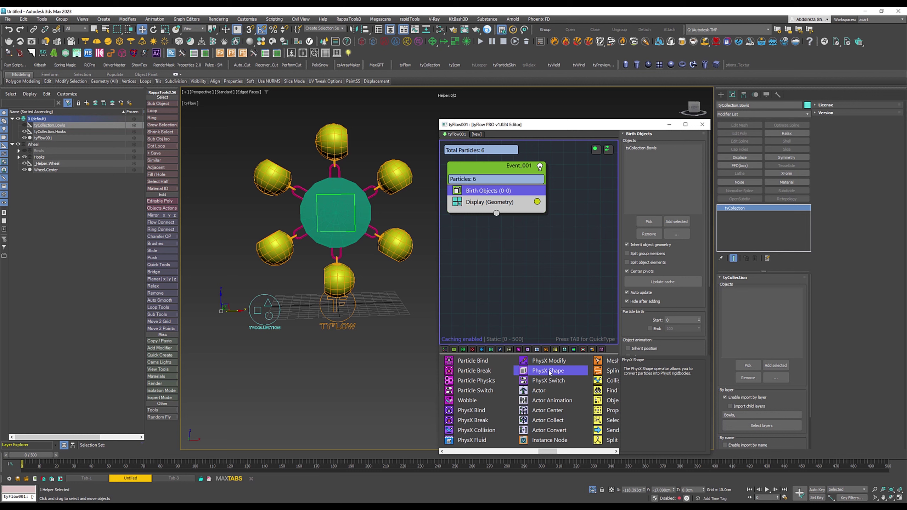
left_click(474, 199)
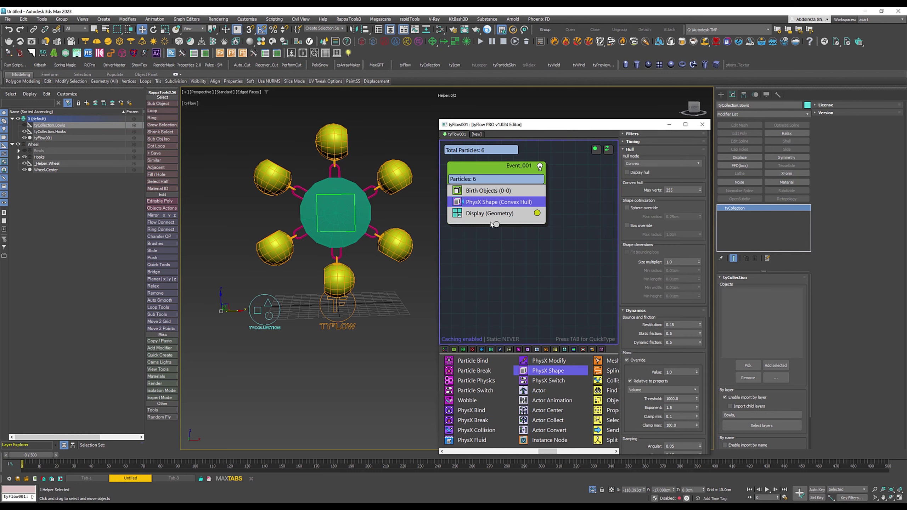
left_click(25, 151)
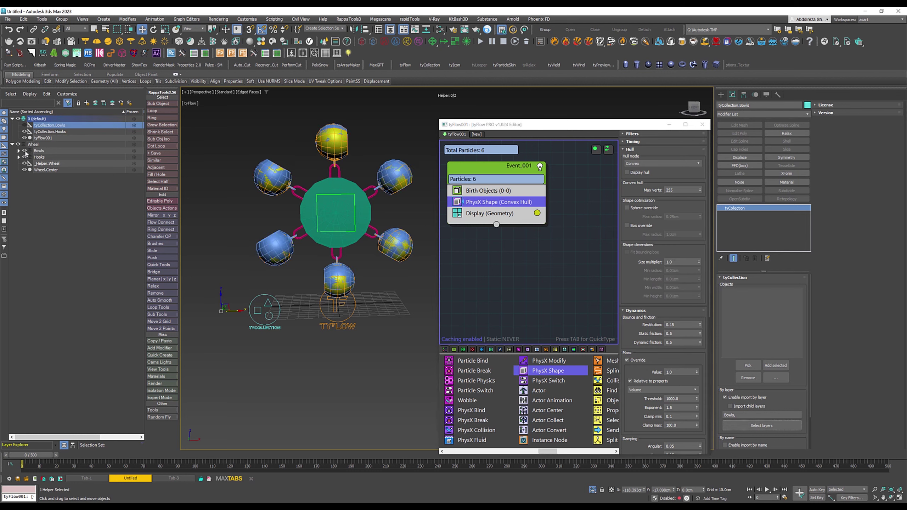
left_click(24, 137)
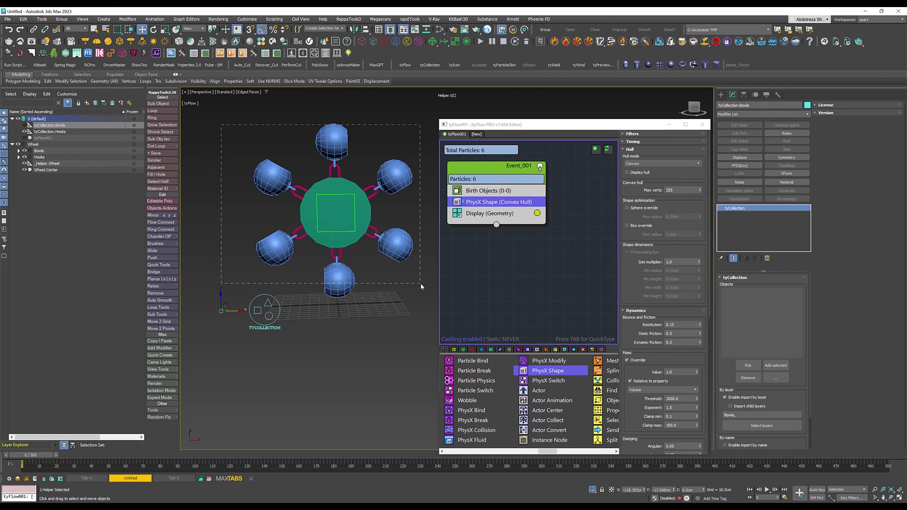
- Apply OpenSubdiv with 2 iterations to the wheel parts, excluding the helper
left_click_drag(421, 285, 421, 284)
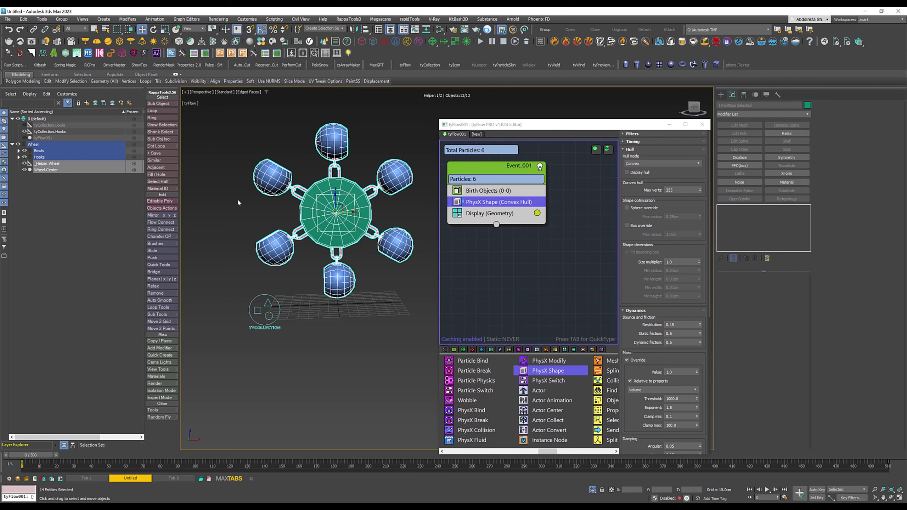
left_click(45, 165, "ctrl")
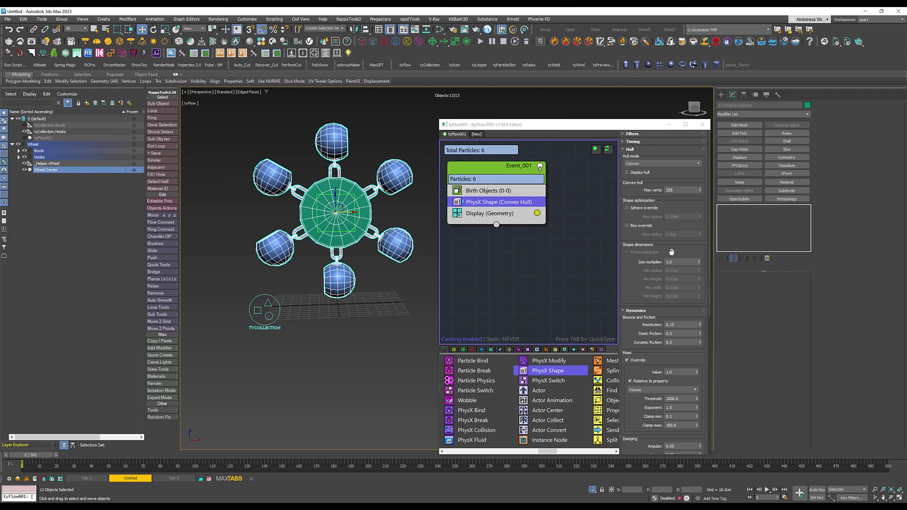
left_click(739, 199)
left_click(785, 288)
left_click(389, 298)
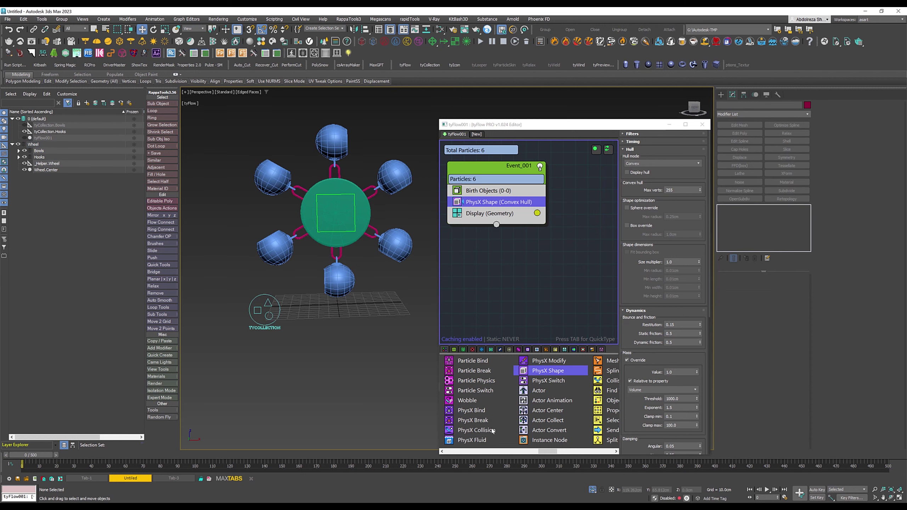
- Add a Mesh-hull PhysX Collision to Event_001 with Wheel.Center and tyCollection.Hooks as colliders
left_click_drag(493, 431, 487, 418)
left_click_drag(478, 212, 477, 211)
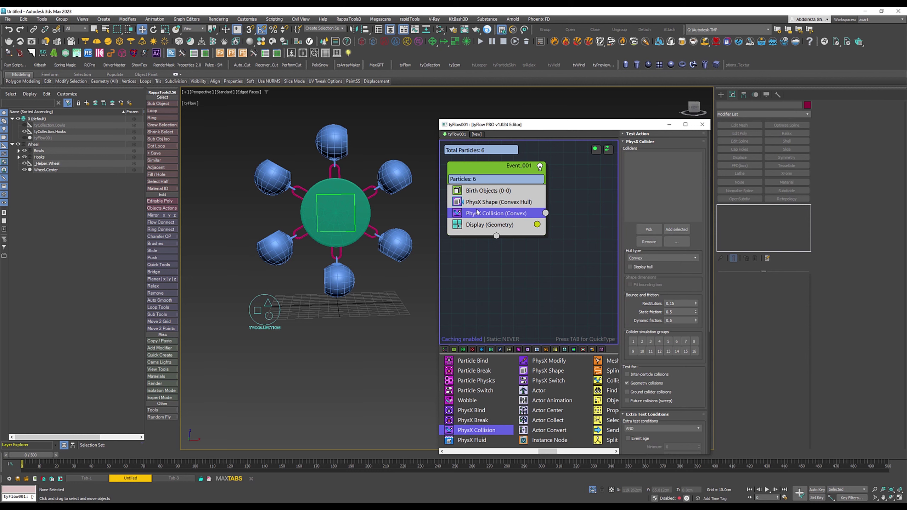
left_click(630, 258)
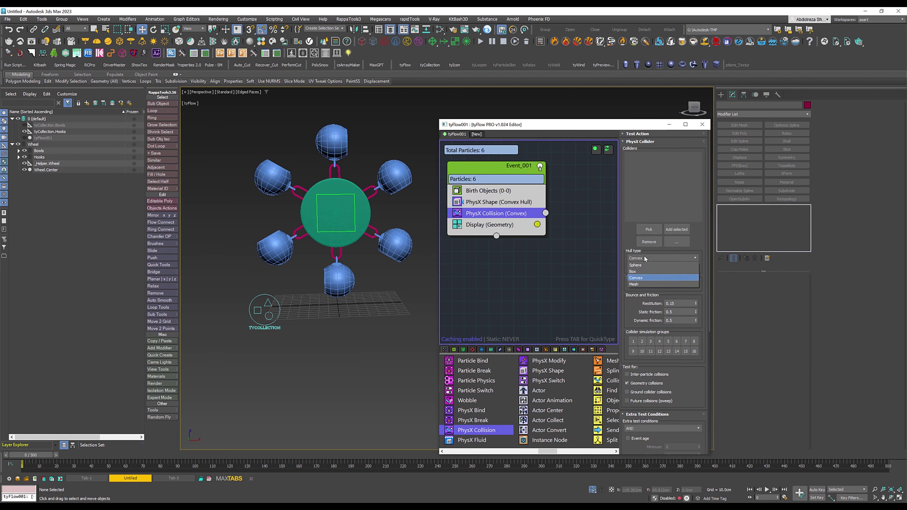
left_click(636, 284)
left_click(365, 215)
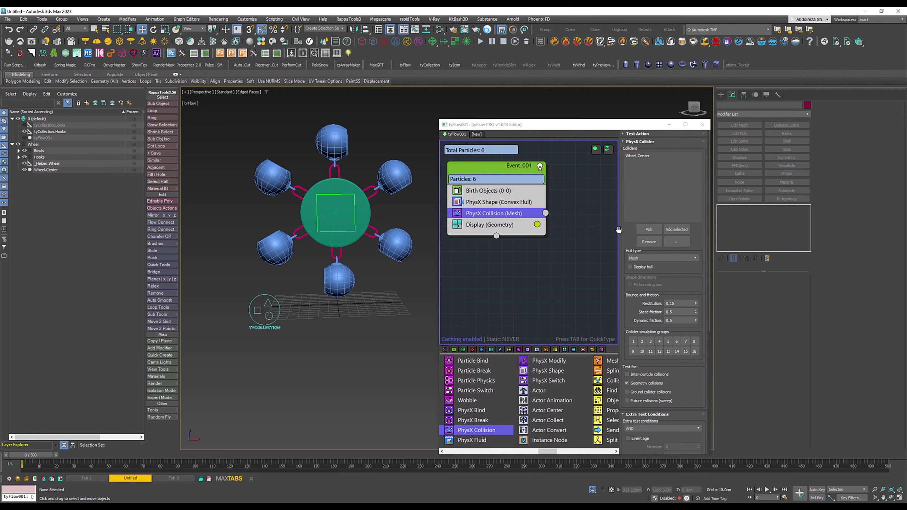
left_click(649, 230)
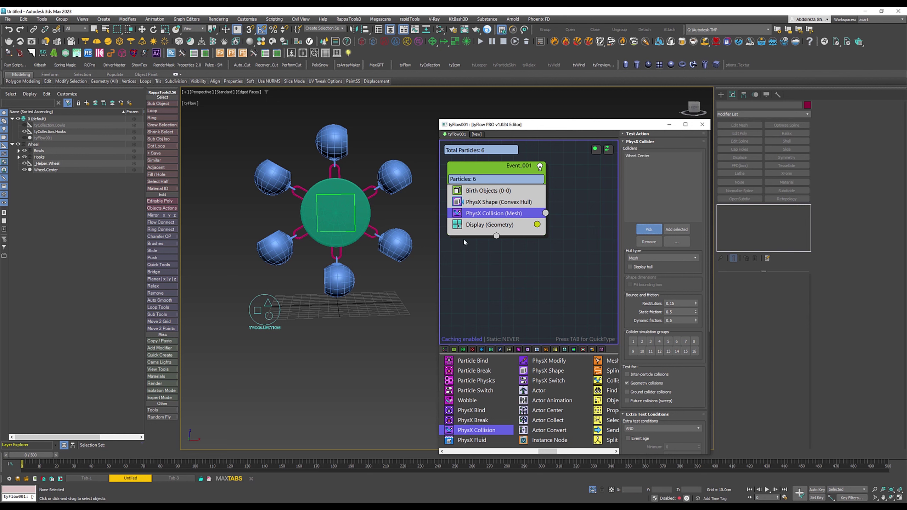
left_click(56, 132)
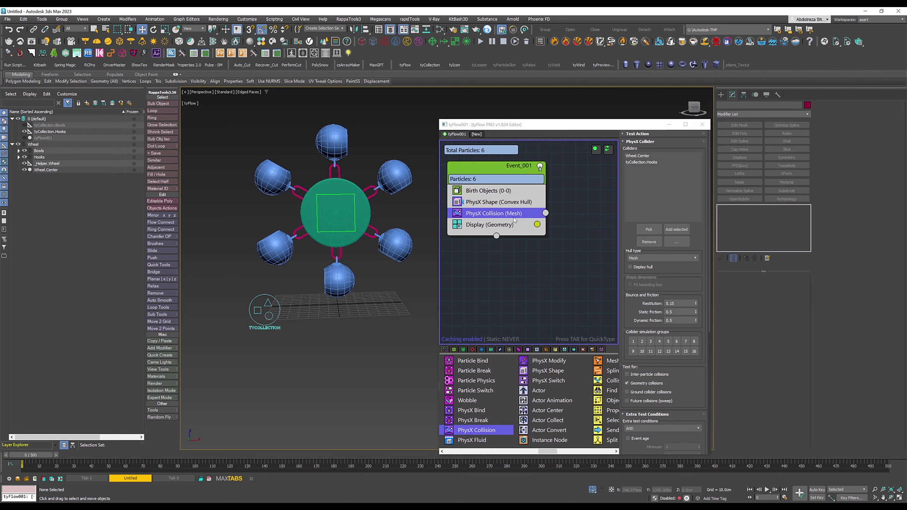
left_click(507, 202)
- Set PhysX Shape to Compound hulls, 4500 max voxels, Display hull on; hide Bowls, show tyFlow001
left_click(642, 163)
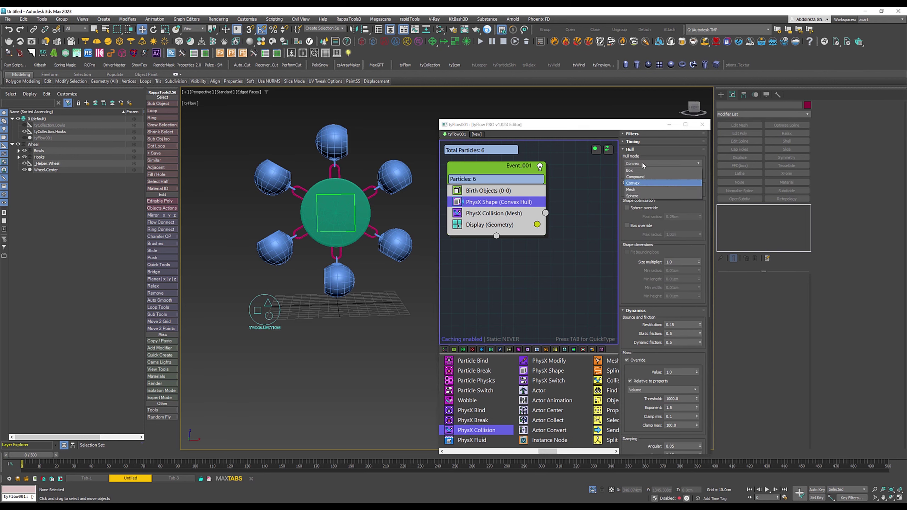
left_click(642, 177)
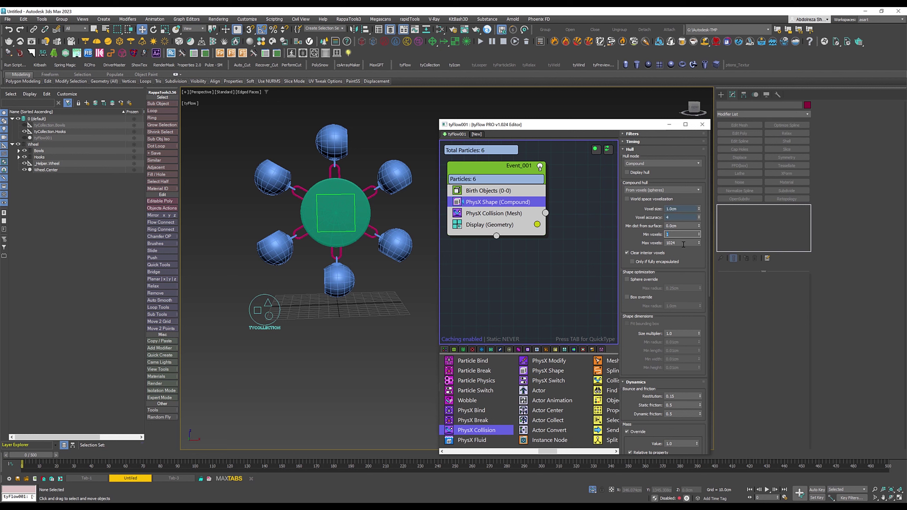
type("4500")
key("Return")
left_click(635, 174)
left_click(24, 151)
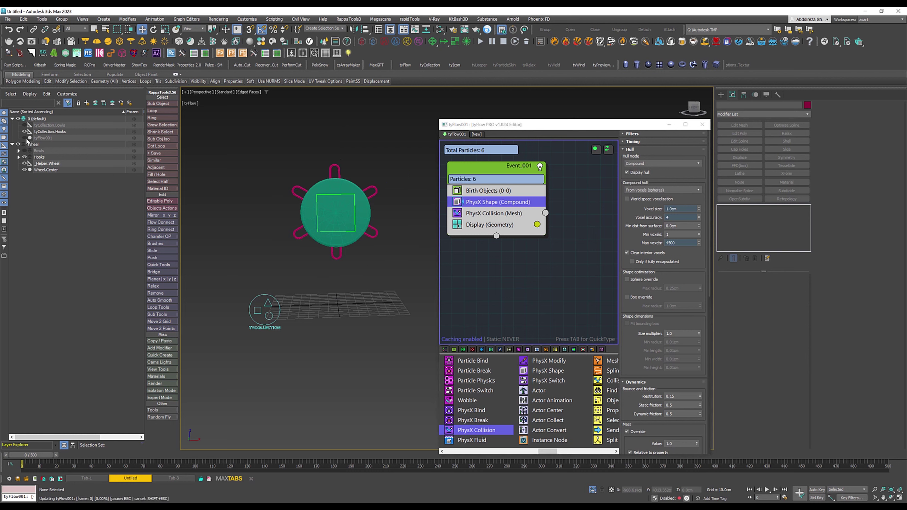
left_click(25, 138)
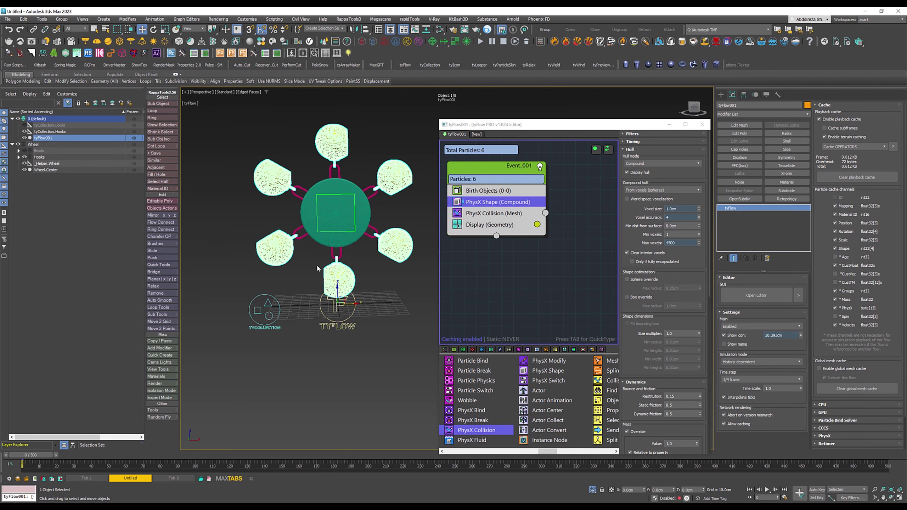
- Zoom in on a bowl and change the hull Voxel size to 0.6cm, then 1.2cm
scroll(317, 268, "up", 2)
scroll(355, 269, "up", 2)
scroll(357, 266, "up", 2)
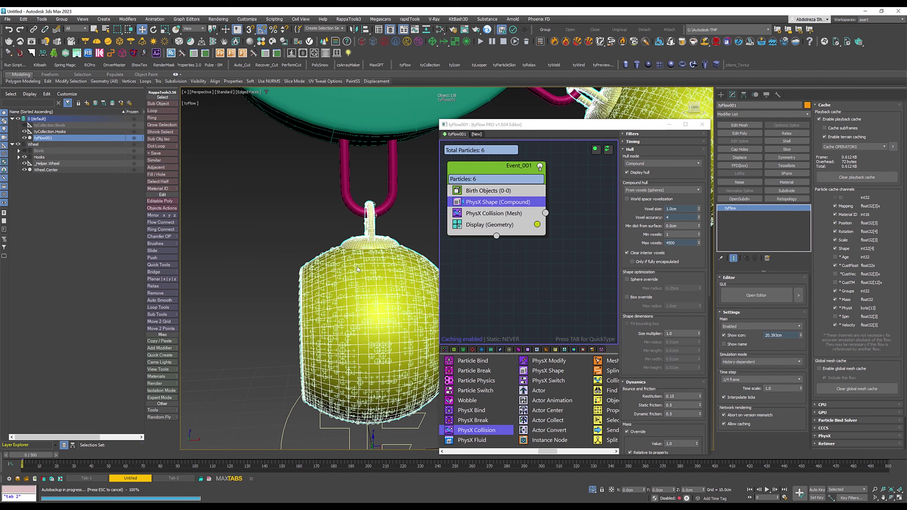
scroll(365, 228, "up", 2)
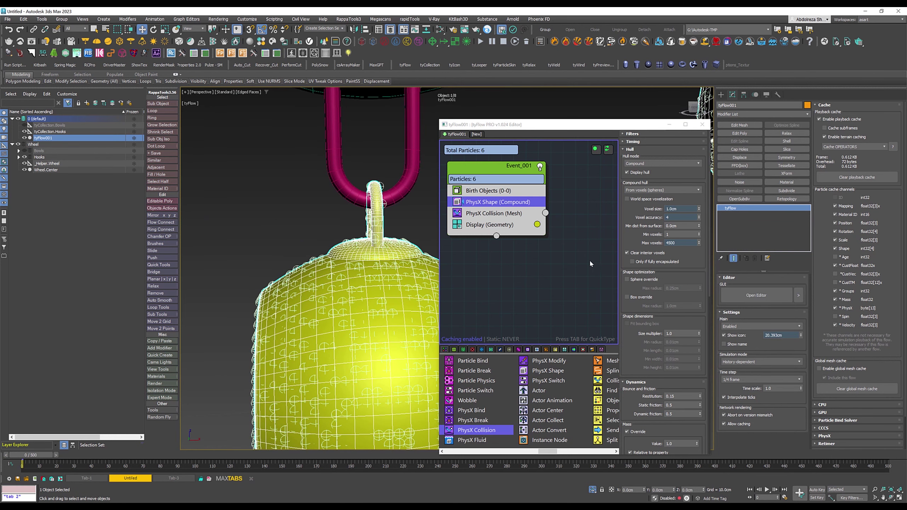
left_click(678, 209)
type("6")
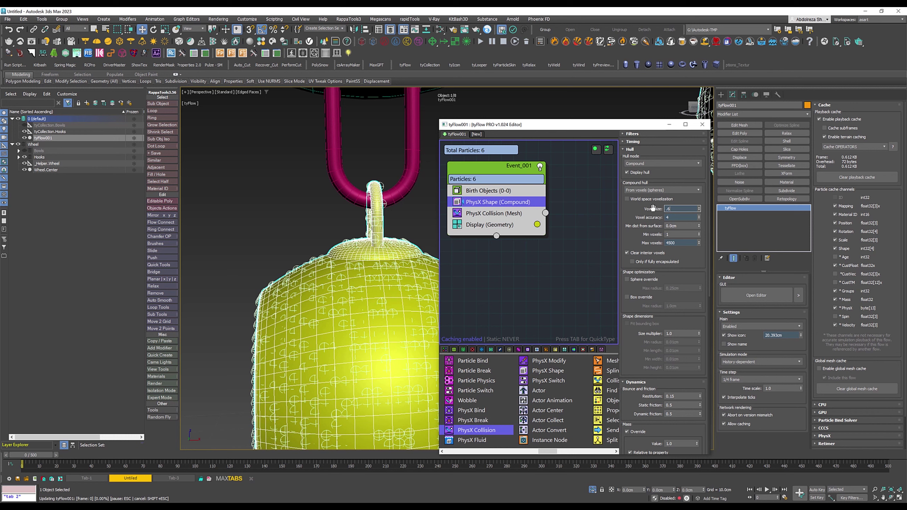
key("Return")
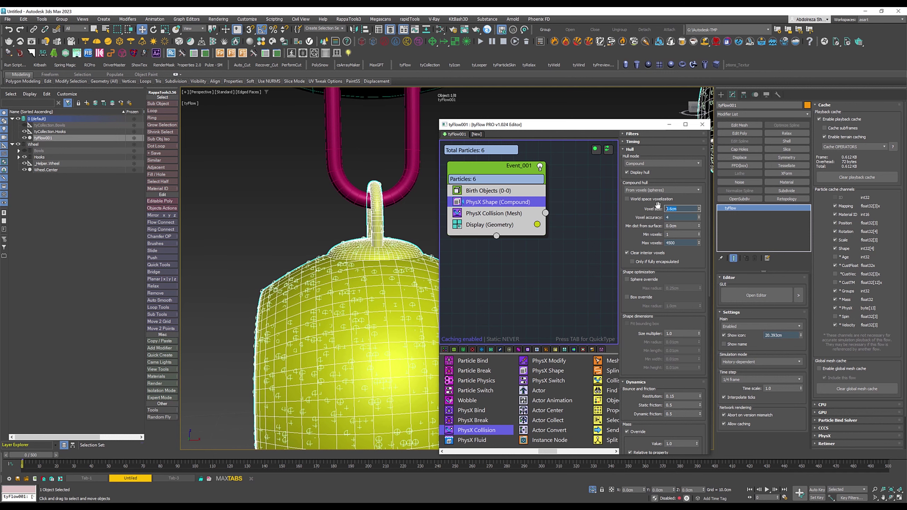
type("2")
key("Return")
scroll(365, 259, "down", 5)
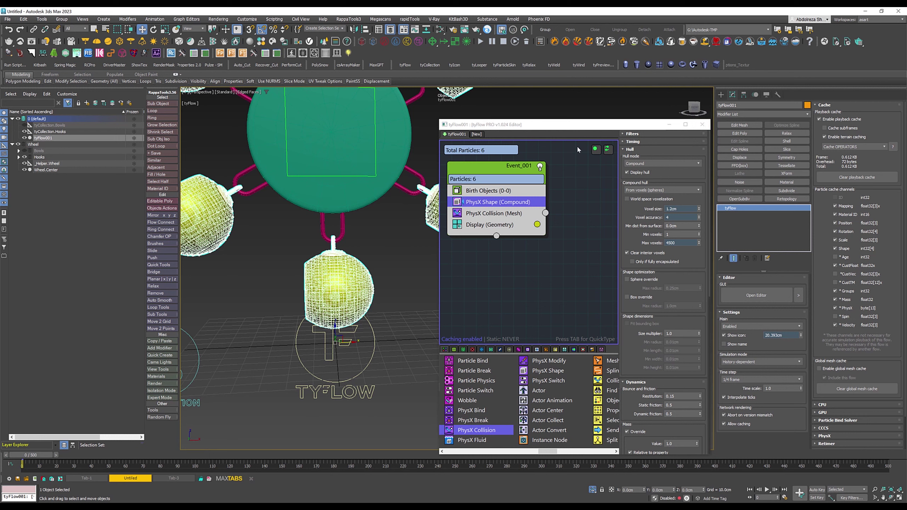
- Insert a TriMesh Mesh operator above Display and check the wheel in left, front and perspective views
left_click(469, 228)
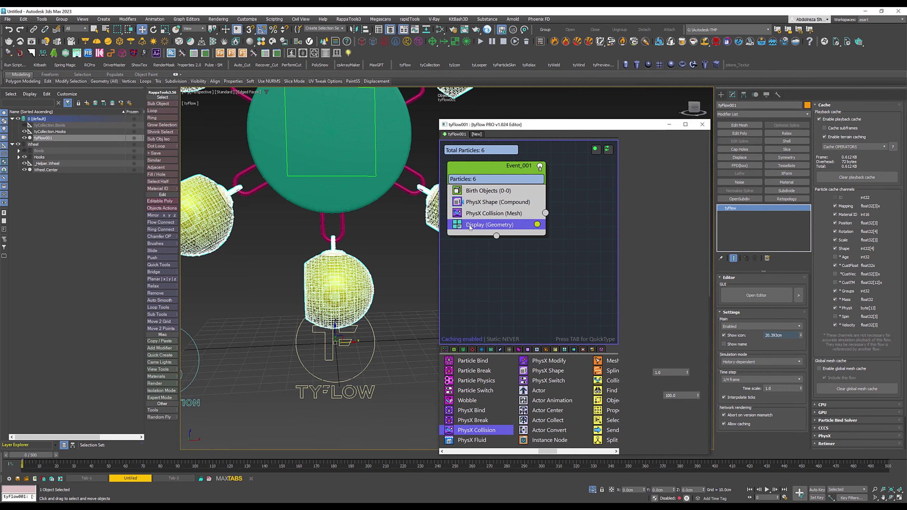
left_click_drag(609, 361, 477, 225)
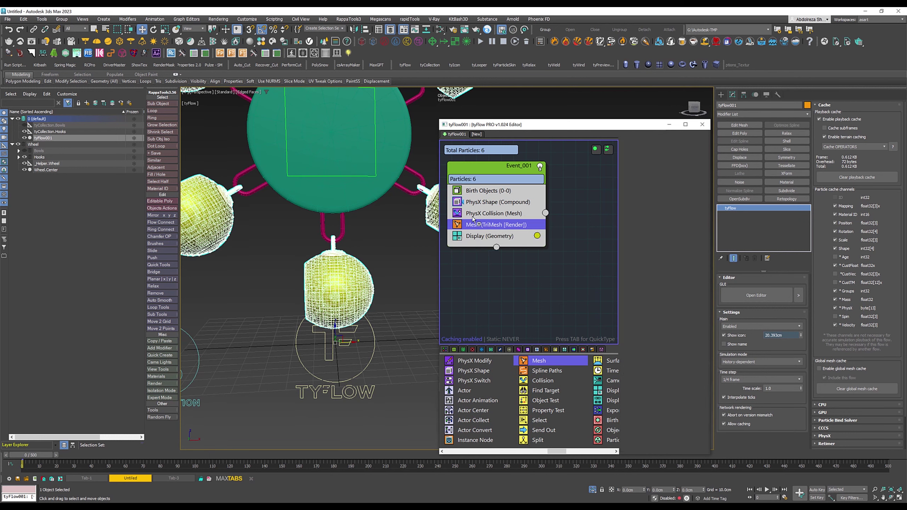
key("Tab")
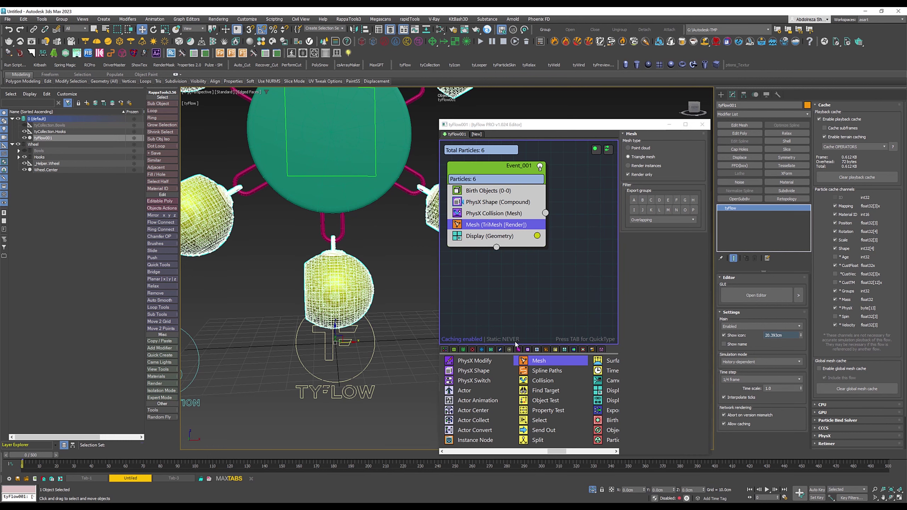
key("Escape")
key("l")
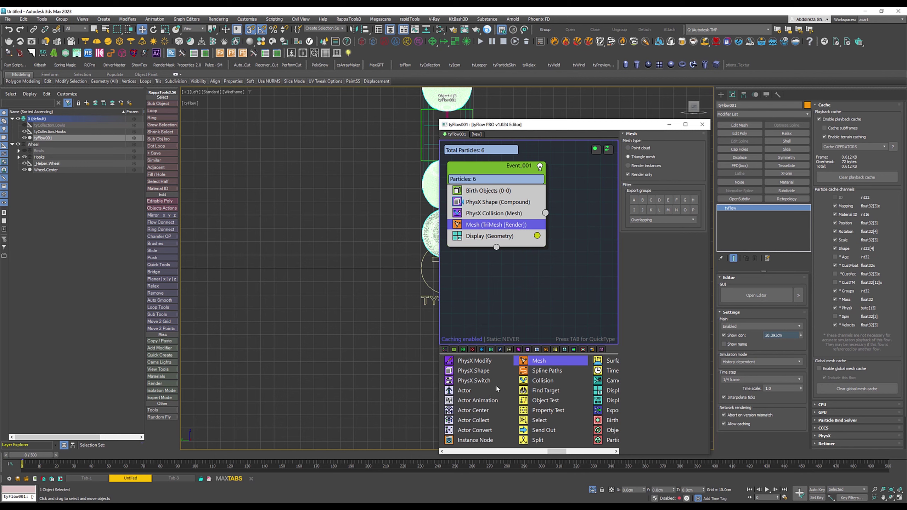
key("f")
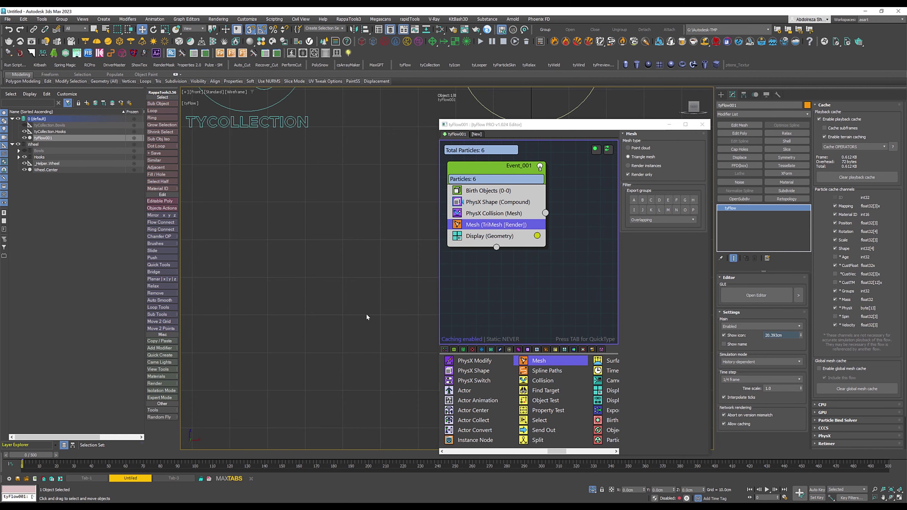
key("p")
scroll(346, 264, "down", 2)
scroll(346, 264, "down", 2)
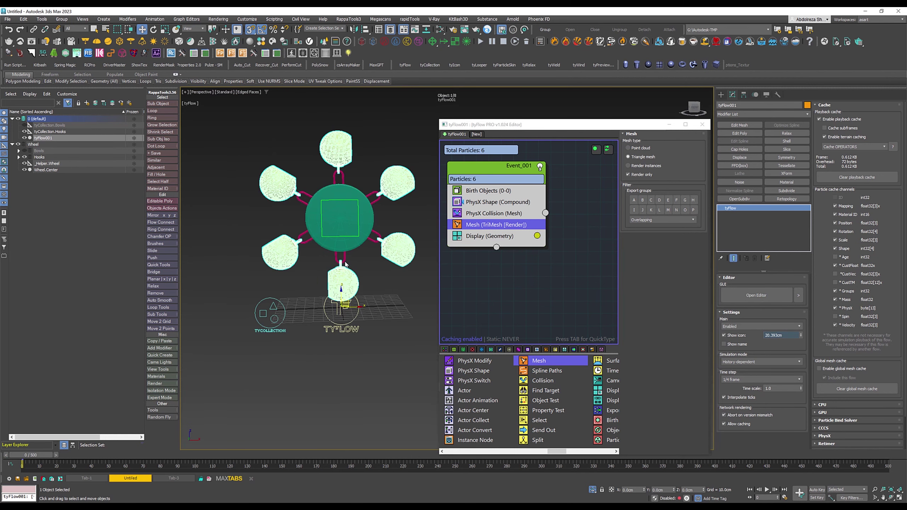
middle_click_drag(345, 263, 382, 283, "alt")
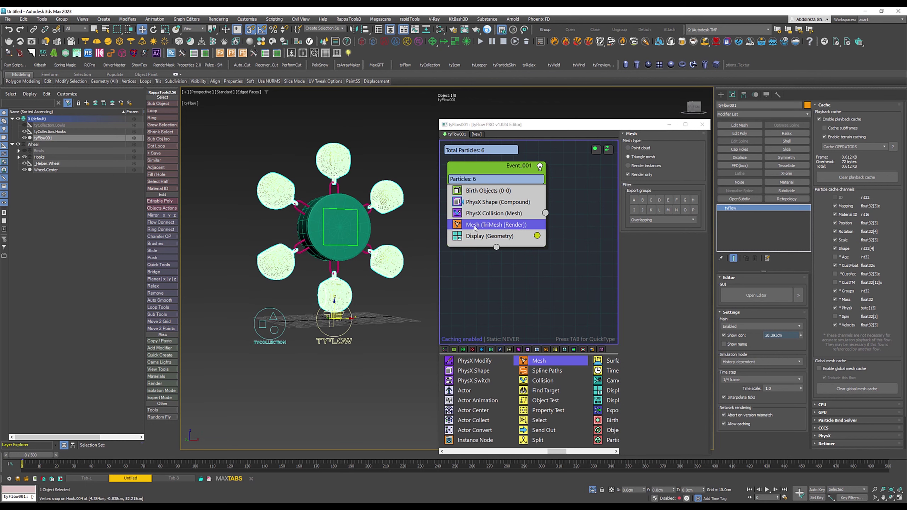
- Add a Slow operator above Mesh with Velocity X/Y/Z set to 25%
key("Tab")
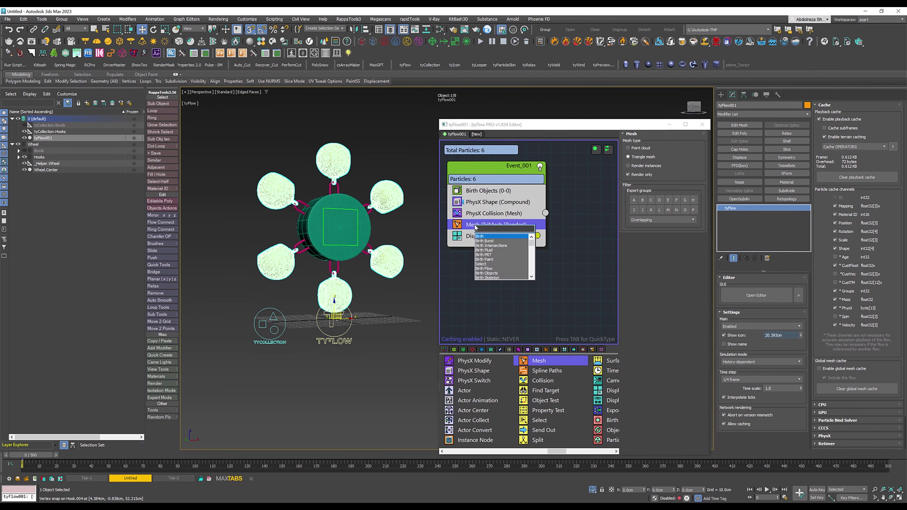
type("slow")
key("Return")
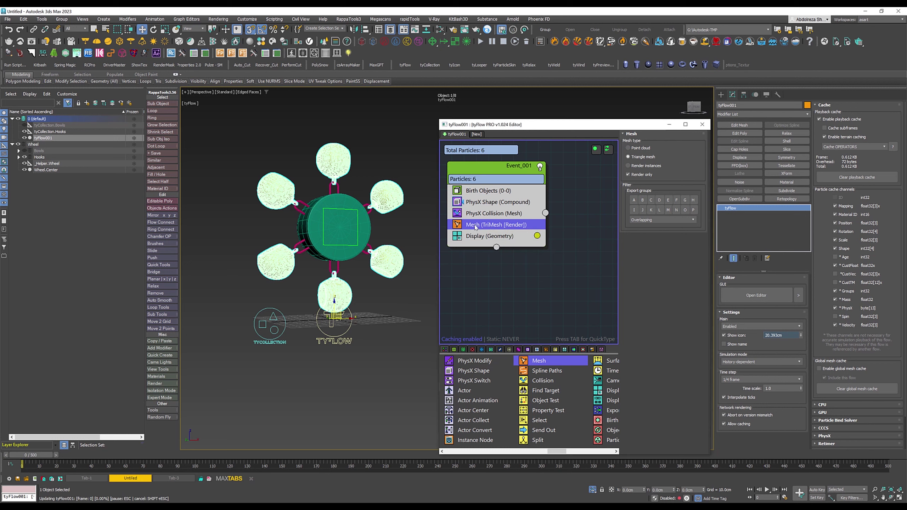
left_click(476, 226)
left_click_drag(472, 226, 470, 241)
left_click(680, 171)
key("Return")
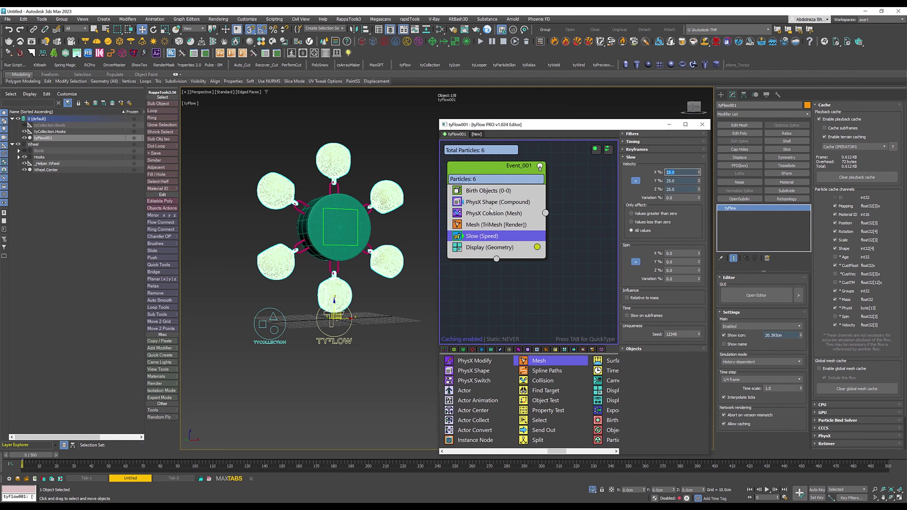
- Turn off PhysX Shape hull display, switch to Default Shading, and play the simulation back to frame 0
left_click(481, 203)
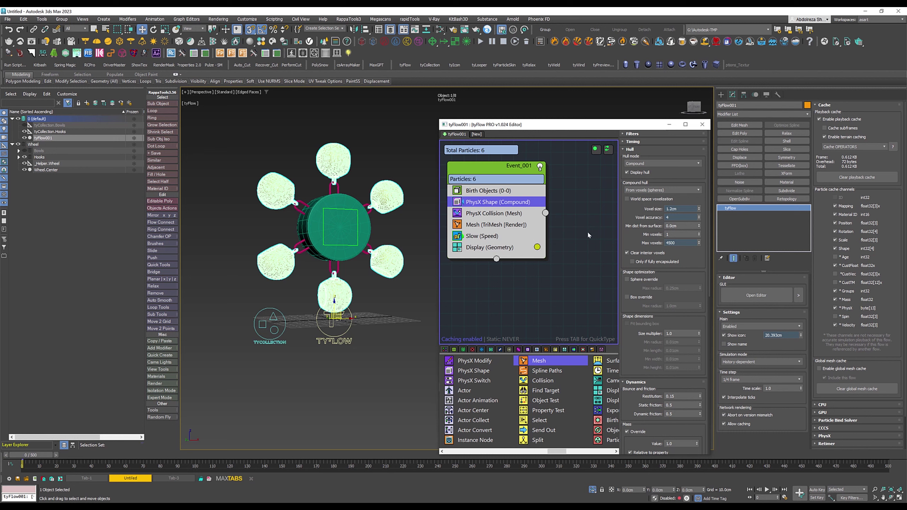
left_click(634, 174)
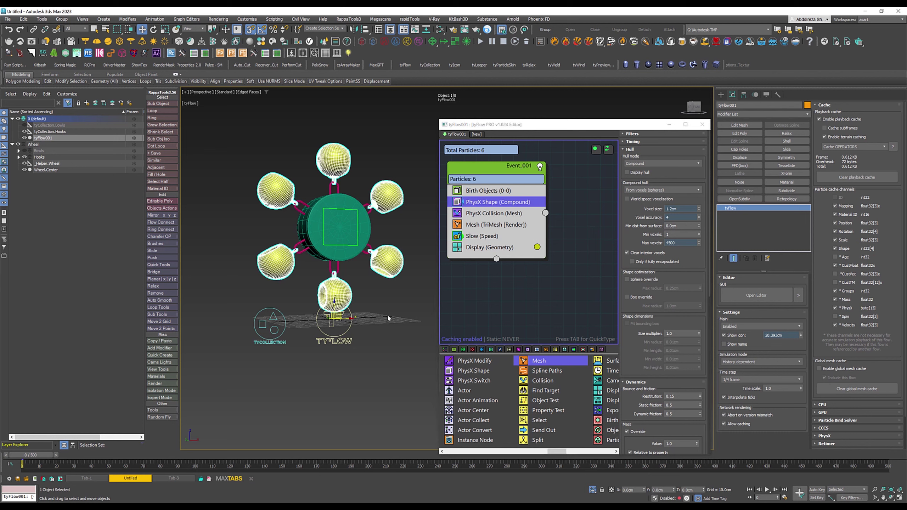
key("F4")
scroll(377, 309, "up", 2)
middle_click_drag(377, 309, 391, 348)
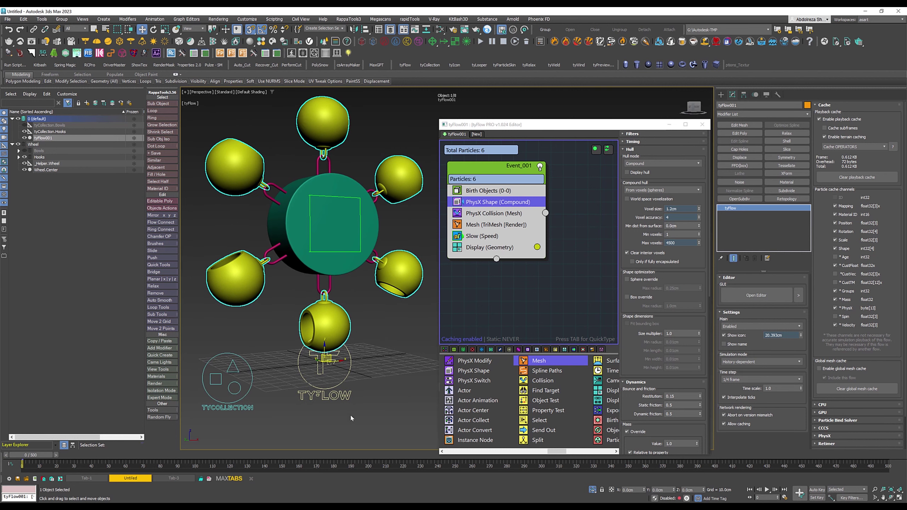
left_click(767, 491)
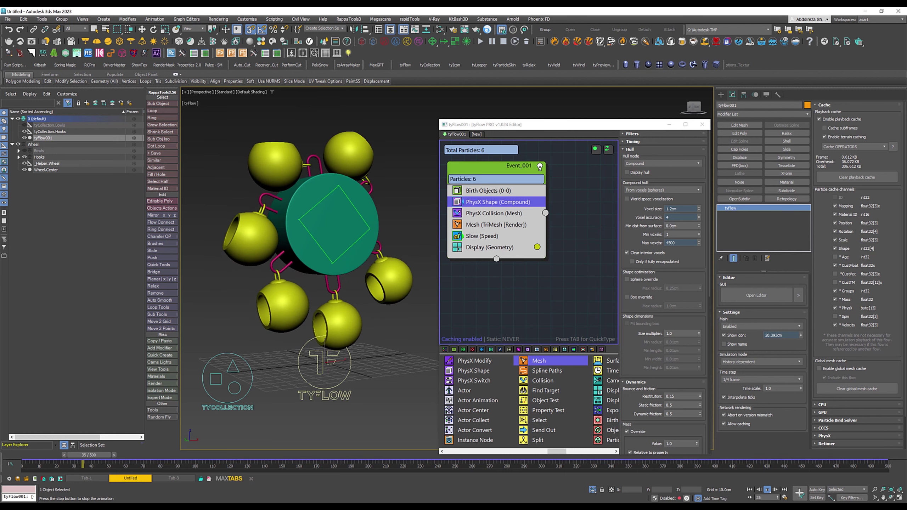
key("Home")
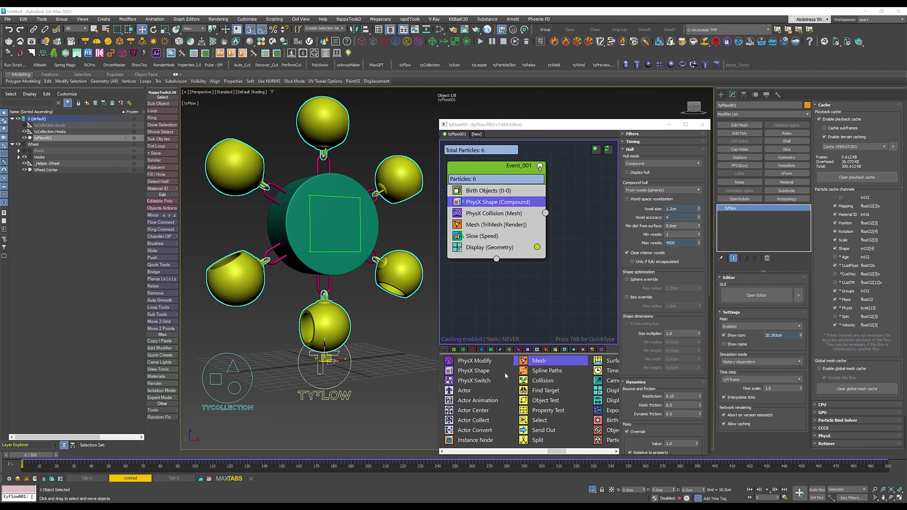
- Add a global Export Particles event and generate tyCache files into the tyFlow_Exports folder
left_click_drag(555, 452, 566, 452)
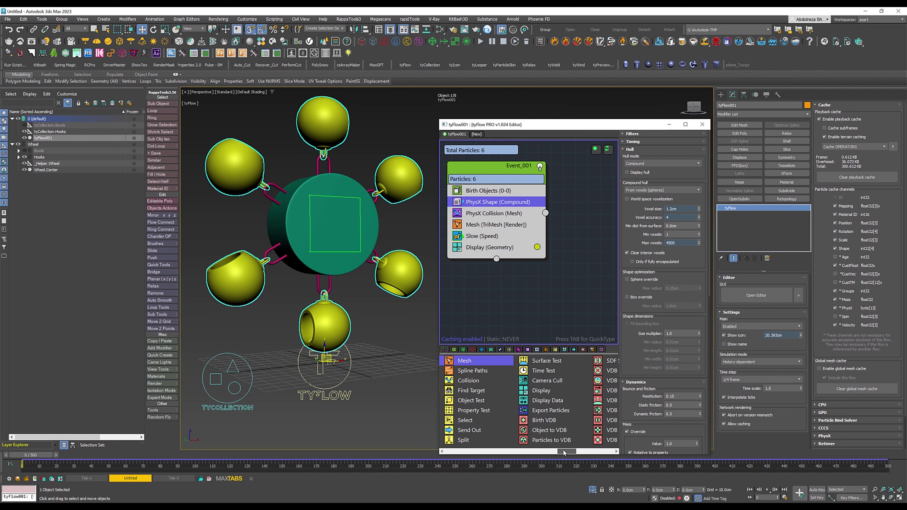
left_click(550, 412)
mouse_move(573, 304)
left_mouse_down()
mouse_move(575, 289)
mouse_move(482, 283)
left_mouse_up()
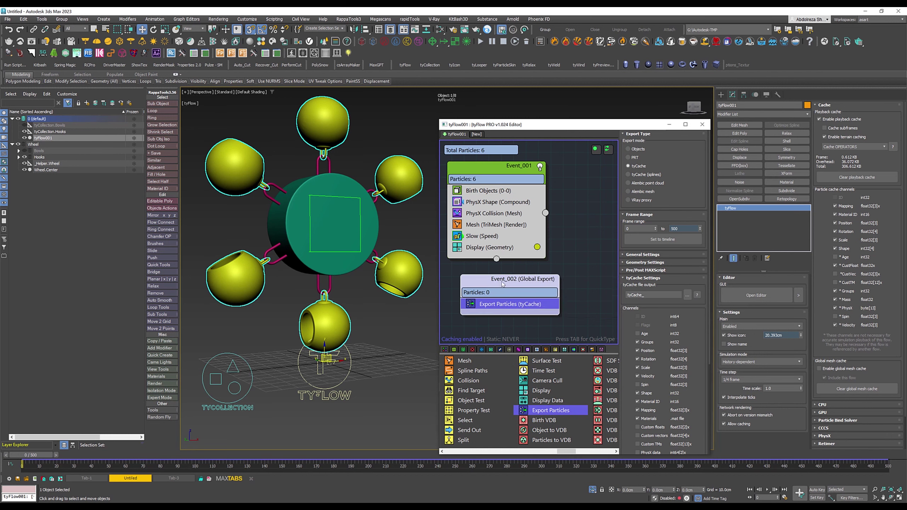
left_click(687, 295)
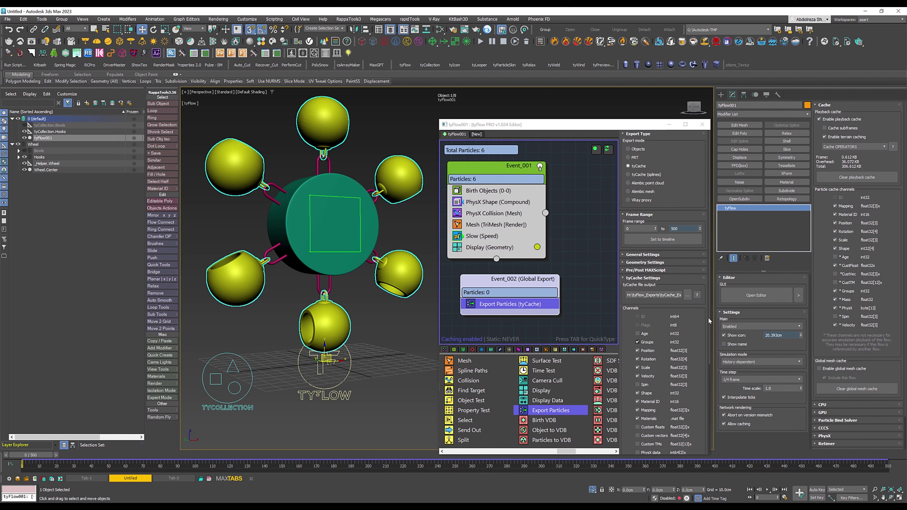
scroll(652, 323, "down", 4)
scroll(651, 323, "down", 2)
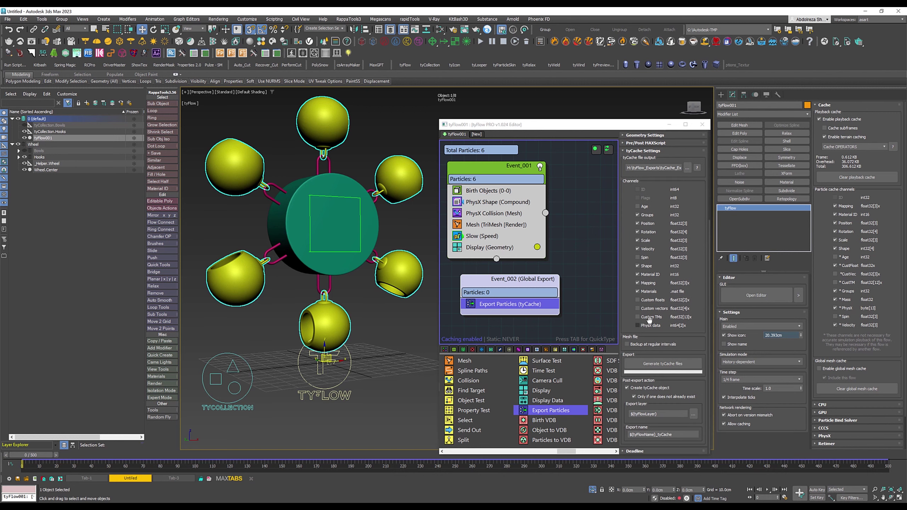
left_click(654, 364)
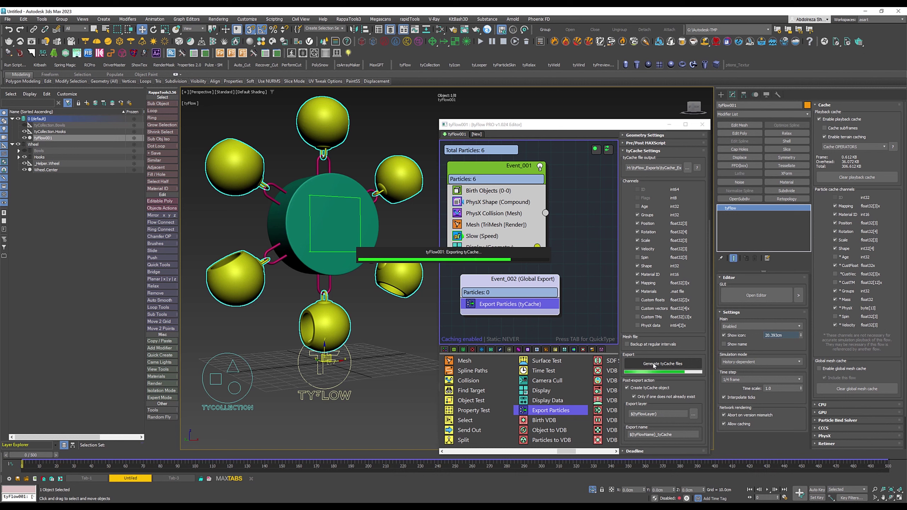
left_click(464, 281)
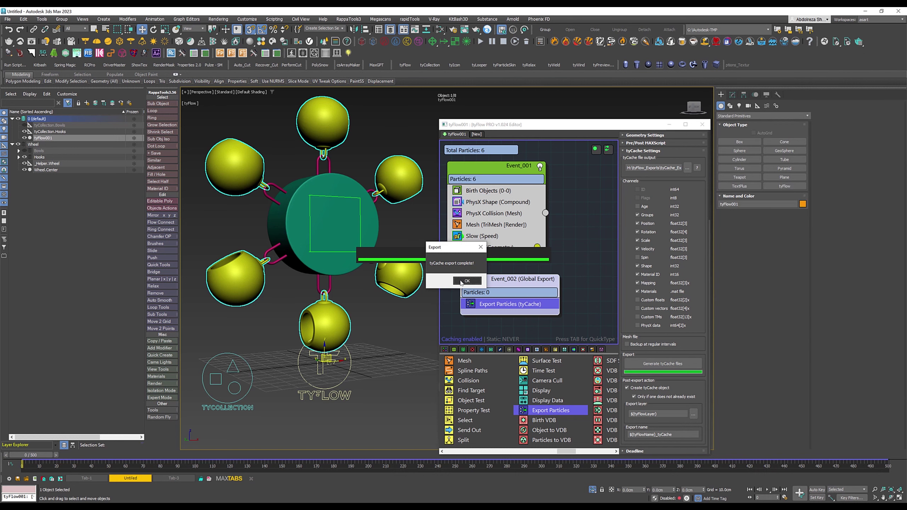
- Disable the tyFlow, close its editor, and add an Edit Mesh modifier to tyFlow001_tyCache
left_click(595, 148)
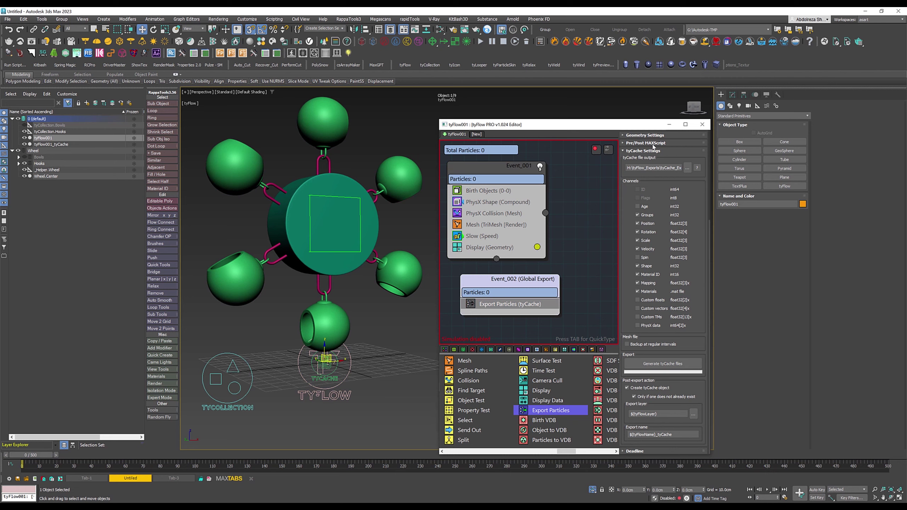
left_click(702, 124)
middle_click_drag(471, 260, 580, 286)
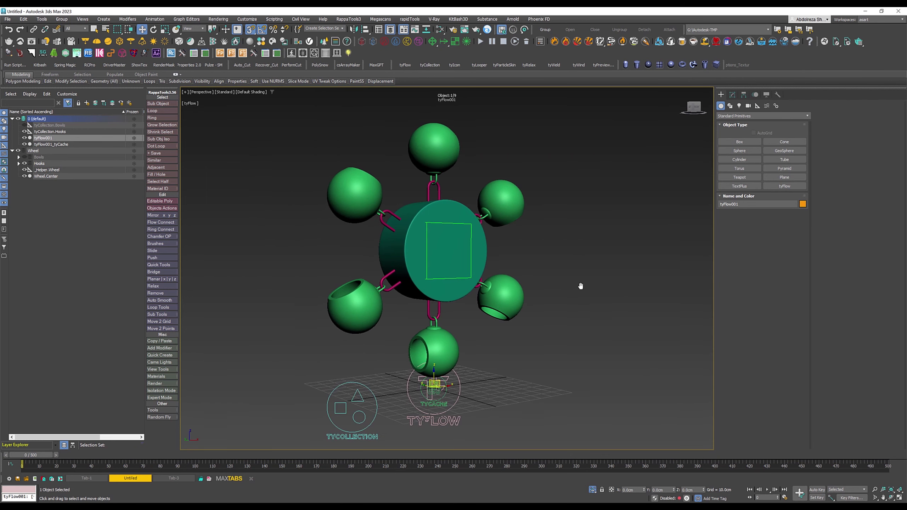
left_click(72, 144)
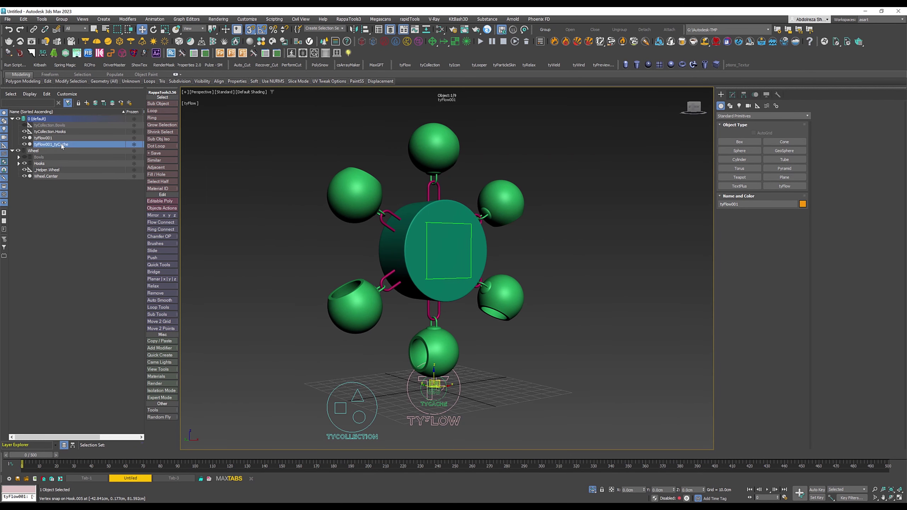
left_click(733, 94)
left_click(739, 125)
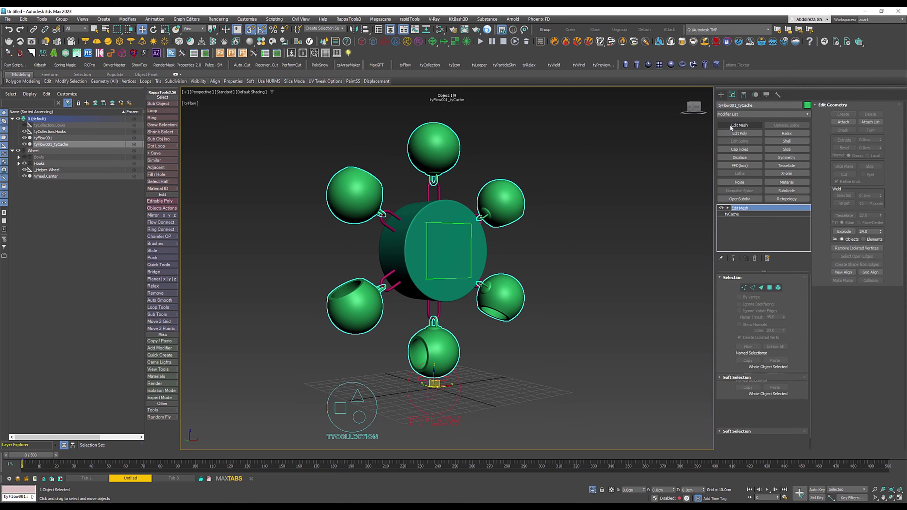
left_click(601, 346)
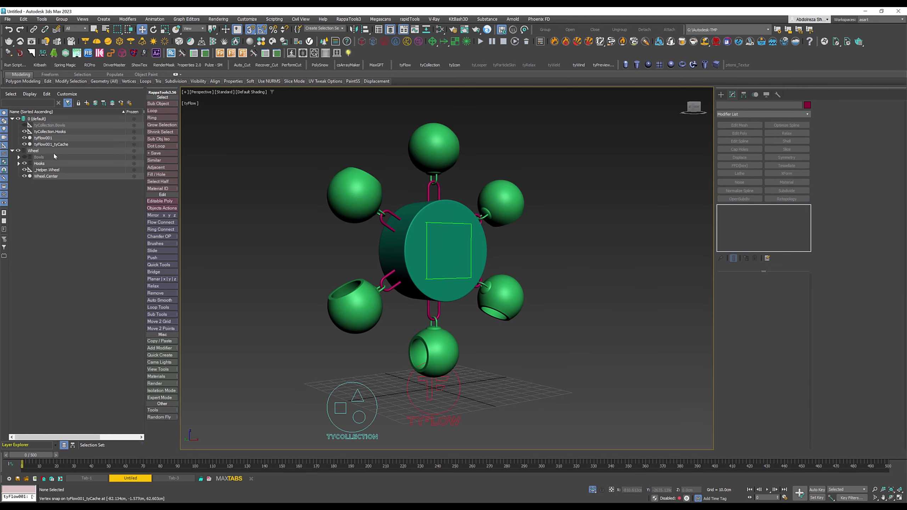
- Hide tyCollection.Hooks and tyFlow001, then play and stop the wheel animation
left_click(24, 132)
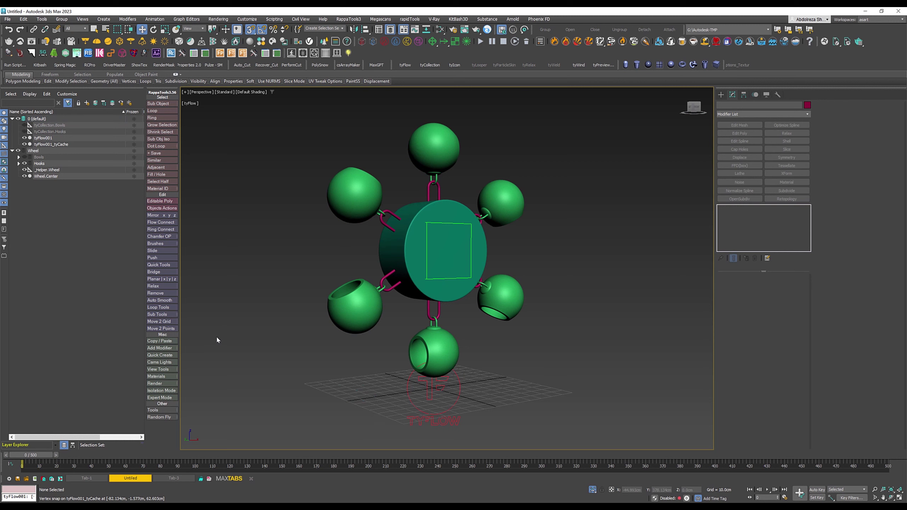
left_click(25, 138)
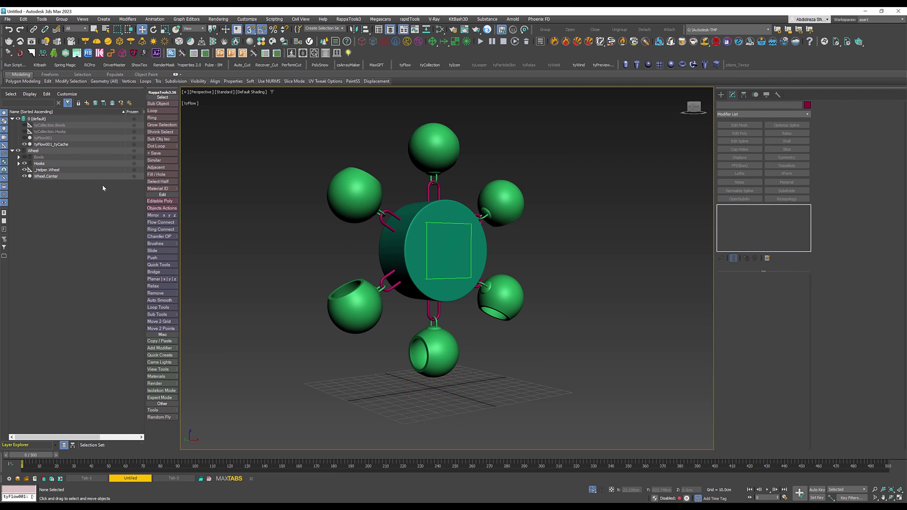
left_click(767, 490)
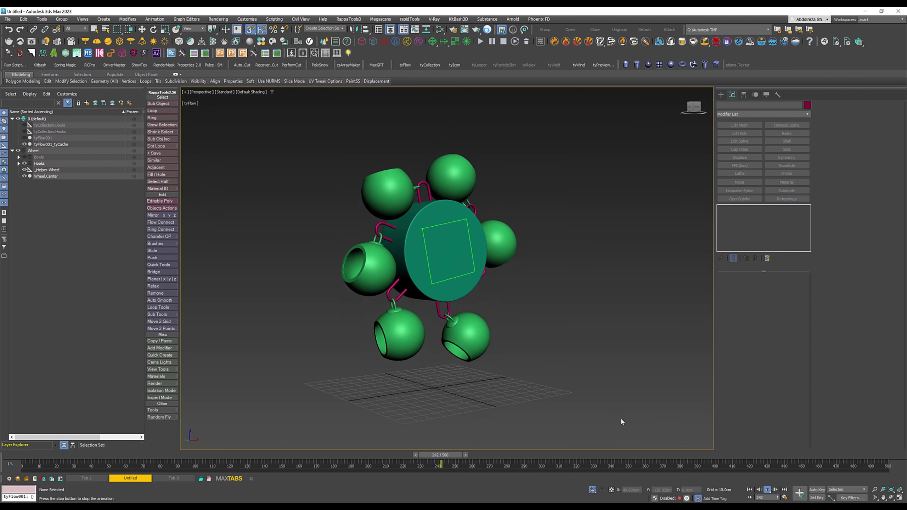
left_click(750, 490)
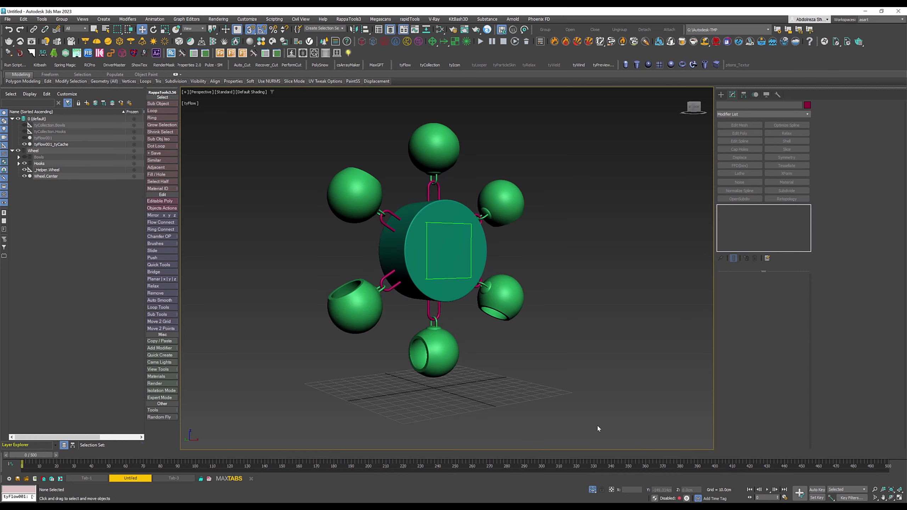
- Center the wheel in the top view and advance the animation to frame 404
key("t")
scroll(450, 347, "down", 5)
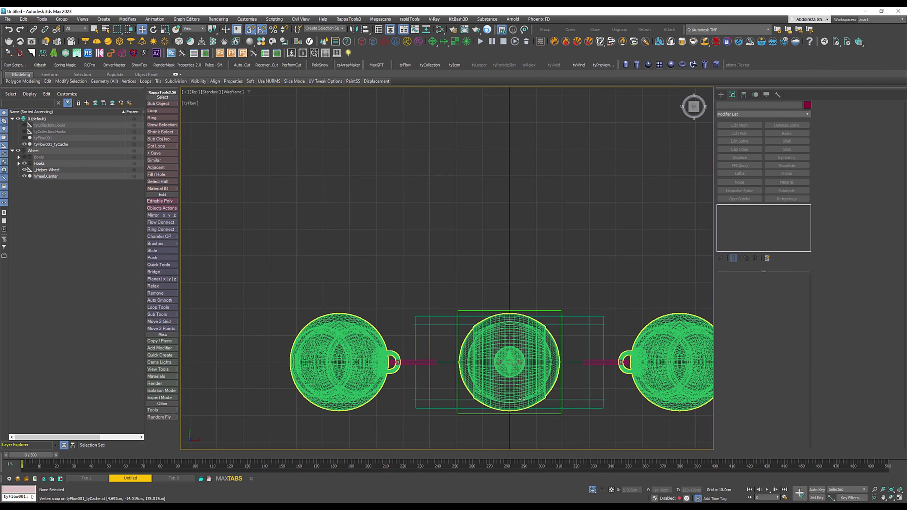
middle_click_drag(449, 347, 427, 292)
left_click_drag(30, 457, 722, 464)
key("w")
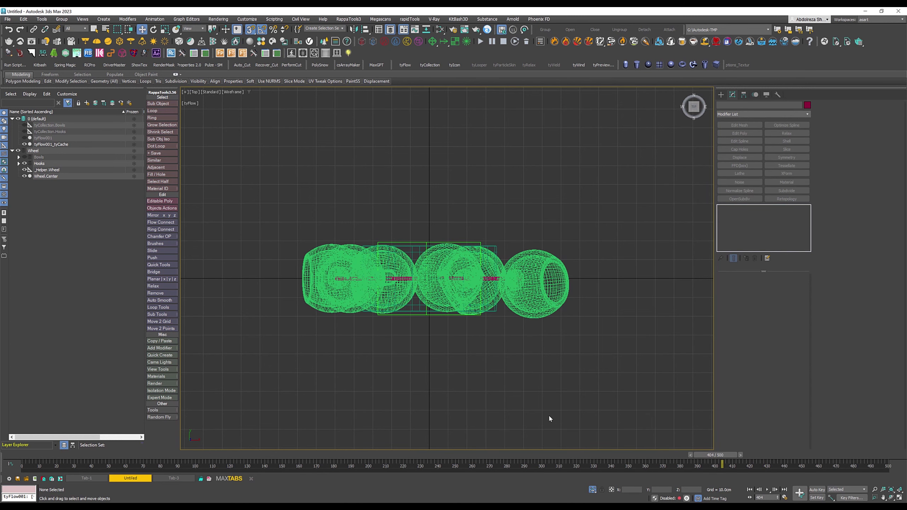
- Draw a box under the wheel in the top view
left_click(715, 66)
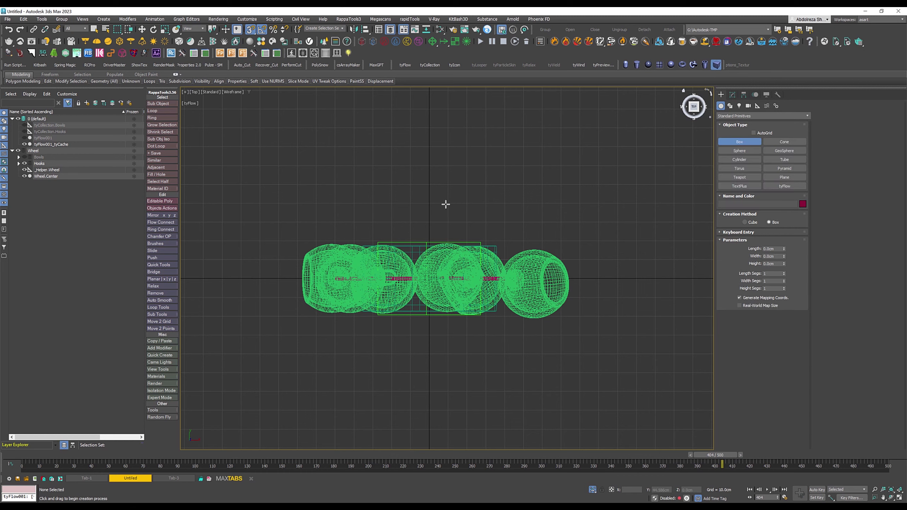
mouse_move(278, 205)
left_mouse_down()
mouse_move(524, 346)
mouse_move(636, 373)
left_mouse_up()
key("w")
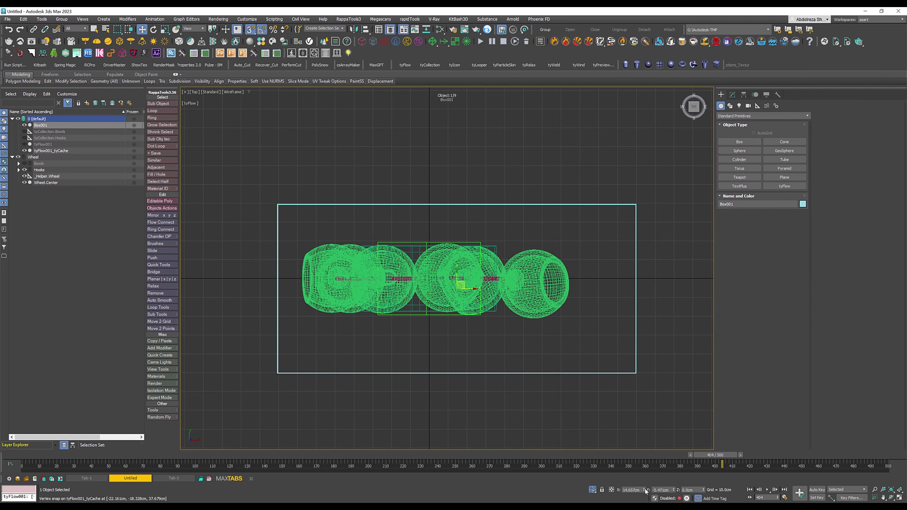
key("p")
key("f")
scroll(480, 318, "up", 5)
middle_click_drag(454, 382, 443, 403)
- Set the box's height to 30 and width to 200cm
left_click(733, 94)
double_click(773, 301)
type("30")
left_click(776, 286)
type("200")
key("Return")
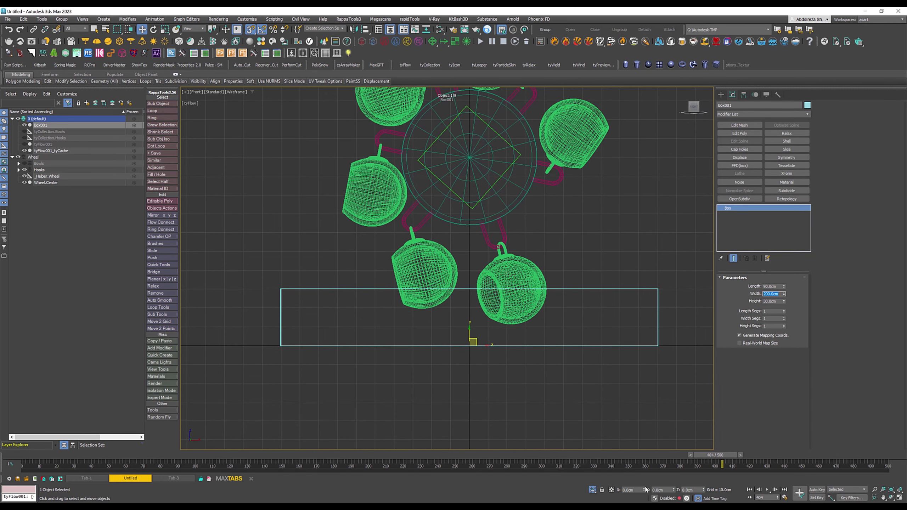
- Add Edit Poly, then inset and extrude the top face to open the box
left_click(750, 136)
key("4")
left_click(460, 315)
key("shift+ctrl+i")
key("shift+e")
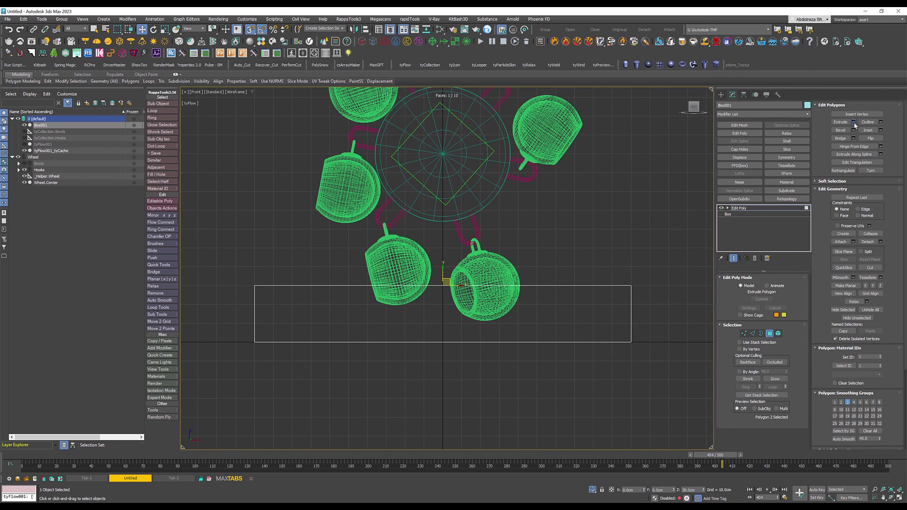
left_click(622, 237)
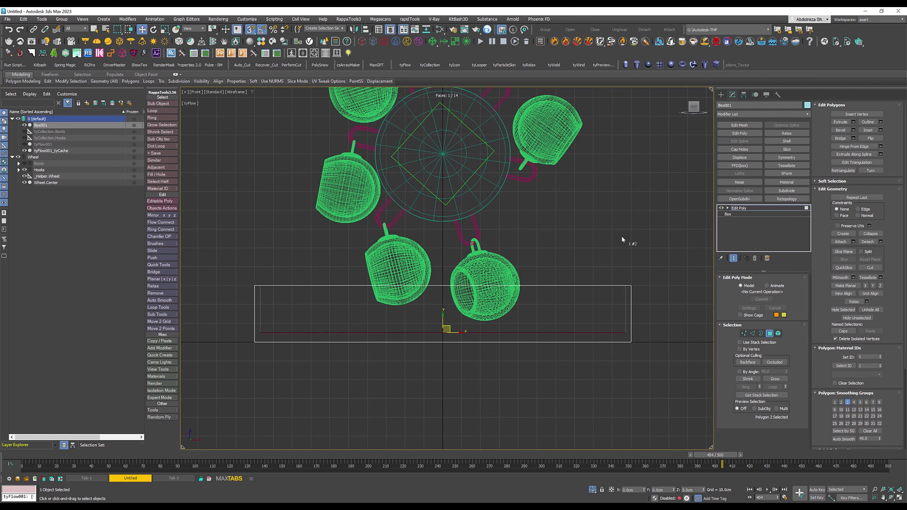
key("4")
- Name the box Water.Container, rewind to frame 0, and pick the PhoenixFD LiquidSim tool
double_click(739, 104)
type("Water.Container")
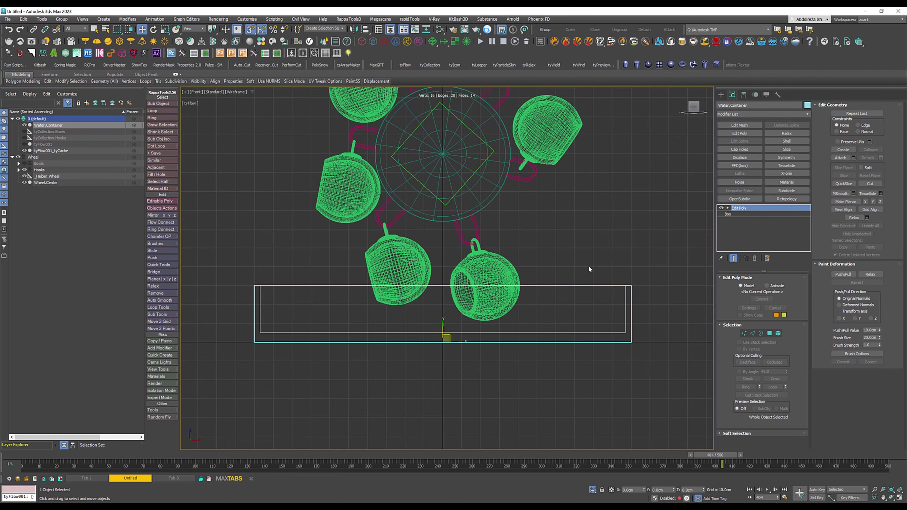
left_click_drag(716, 455, 136, 455)
key("Home")
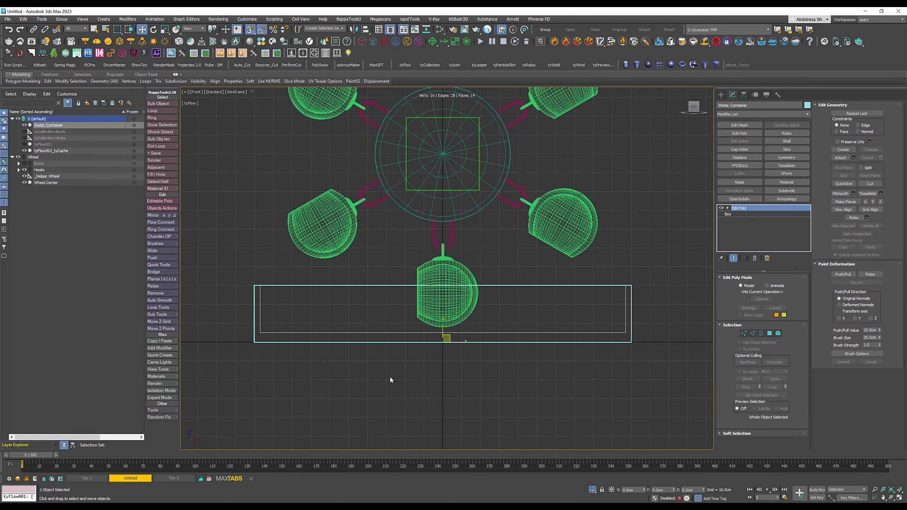
key("t")
left_click(376, 42)
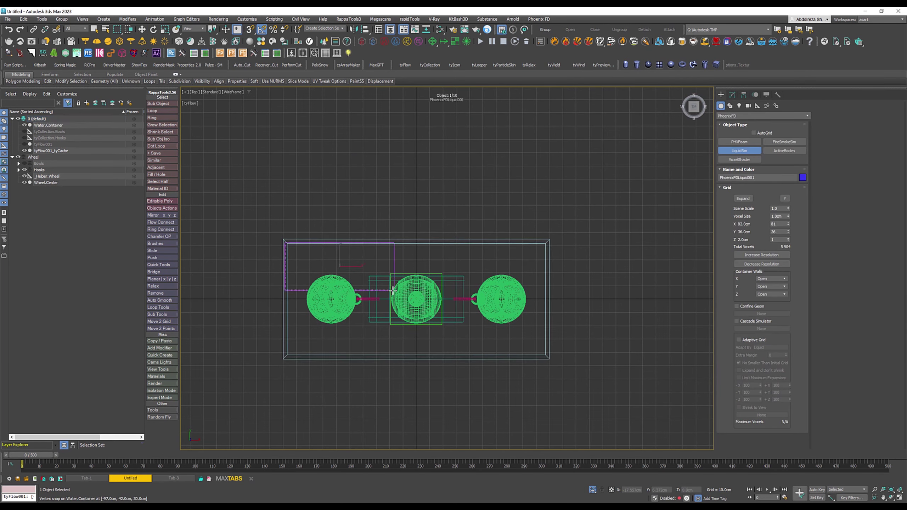
- Draw the PhoenixFD liquid grid over the container from the top view
mouse_move(287, 244)
left_mouse_down()
mouse_move(522, 315)
mouse_move(546, 356)
left_mouse_up()
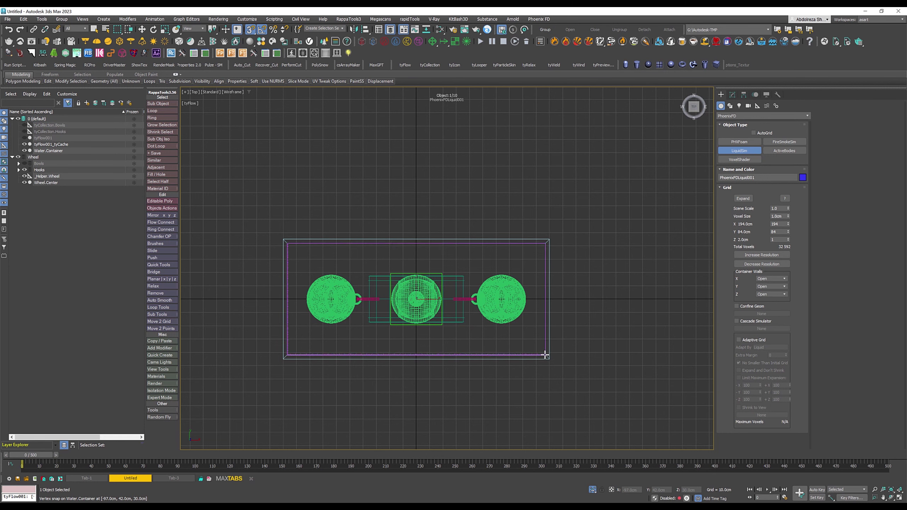
left_click(508, 242)
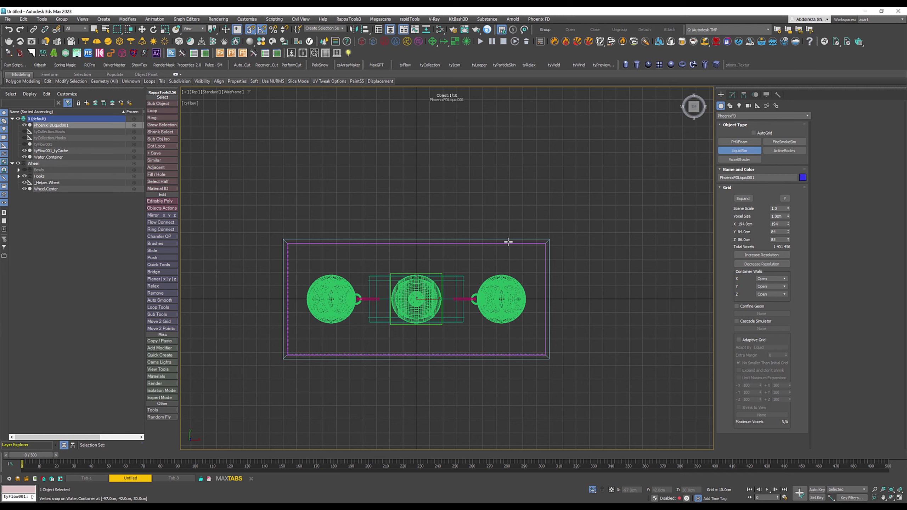
key("s")
right_click(507, 257)
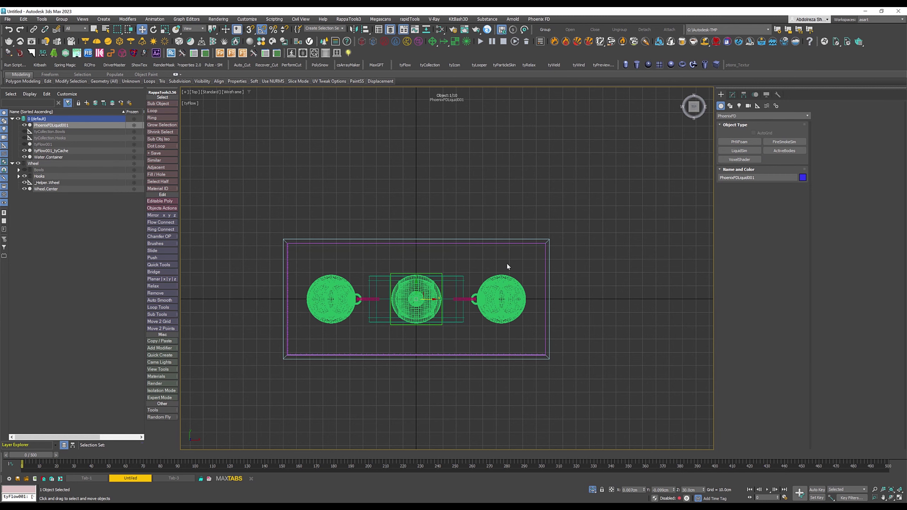
key("p")
key("f")
scroll(500, 266, "down", 3)
middle_click_drag(487, 288, 494, 320)
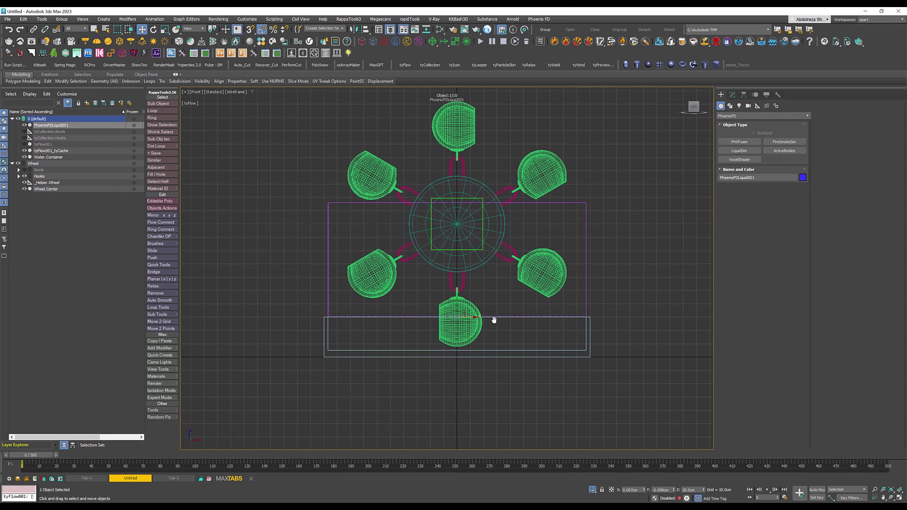
- Raise the liquid grid's height and resolution in its Grid settings to cover the wheel
left_click(733, 94)
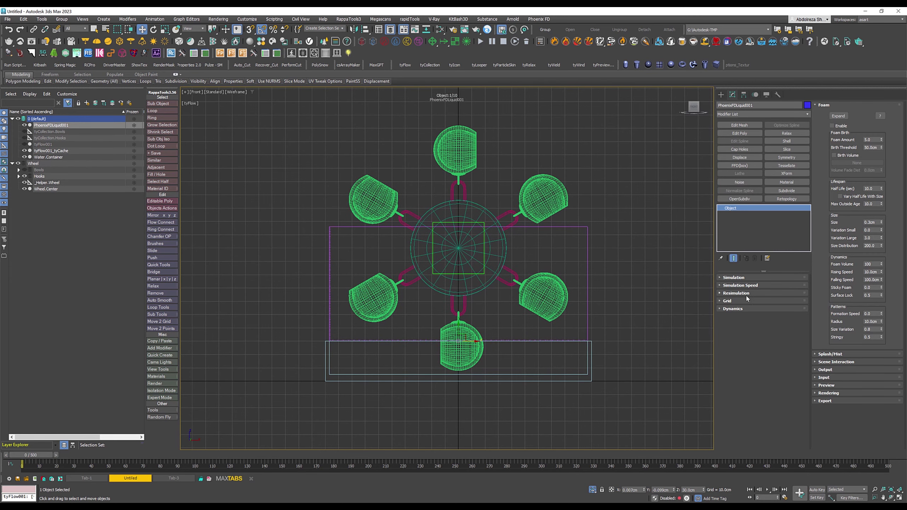
left_click(727, 301)
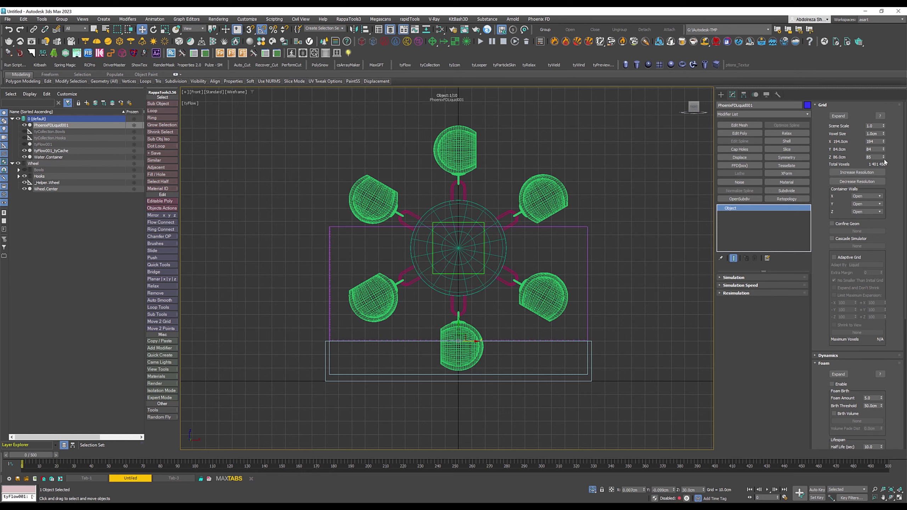
left_click_drag(883, 157, 874, 99)
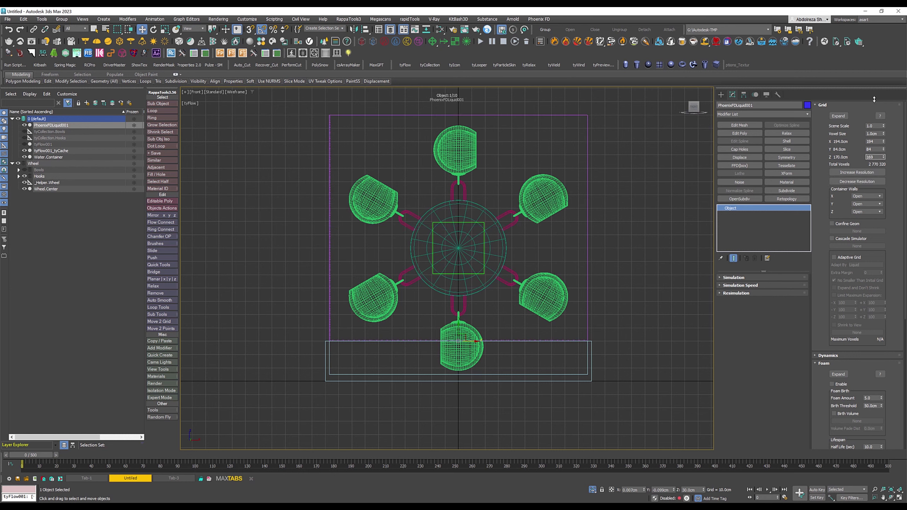
left_click(858, 173)
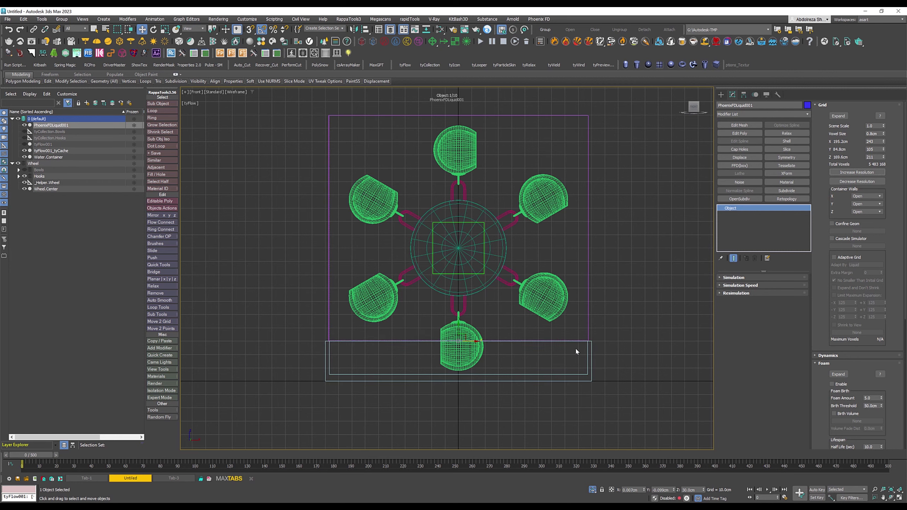
scroll(564, 322, "up", 1)
scroll(540, 279, "up", 2)
scroll(514, 286, "up", 1)
scroll(495, 293, "up", 1)
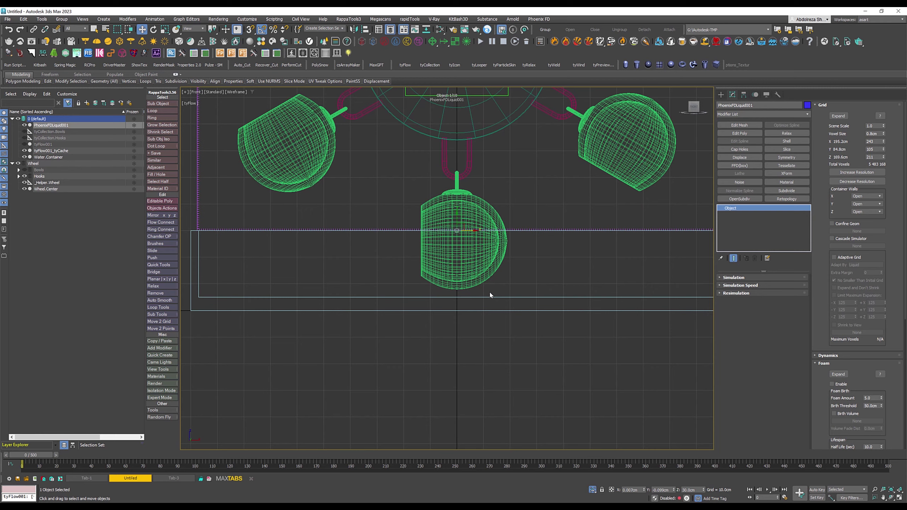
scroll(508, 286, "up", 1)
- Move the liquid grid down onto the container base, zeroing its Y position
left_click_drag(485, 219, 488, 307)
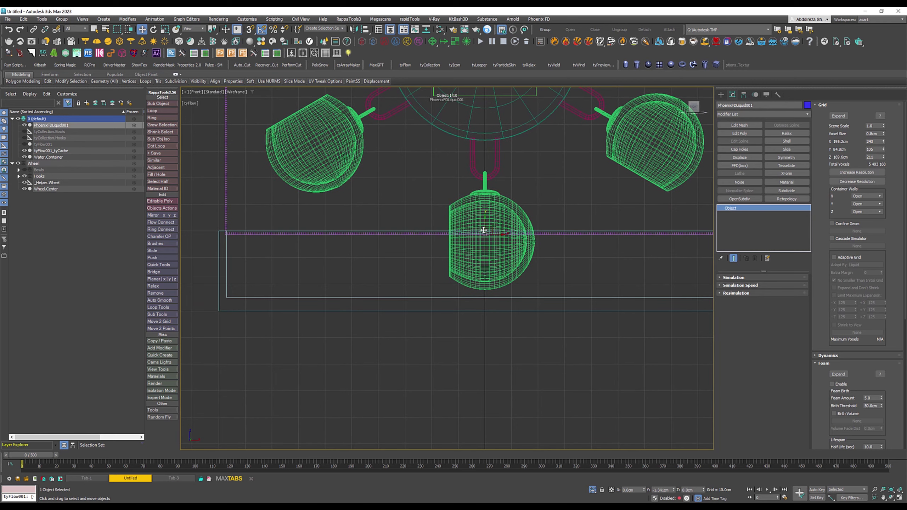
scroll(487, 307, "up", 4)
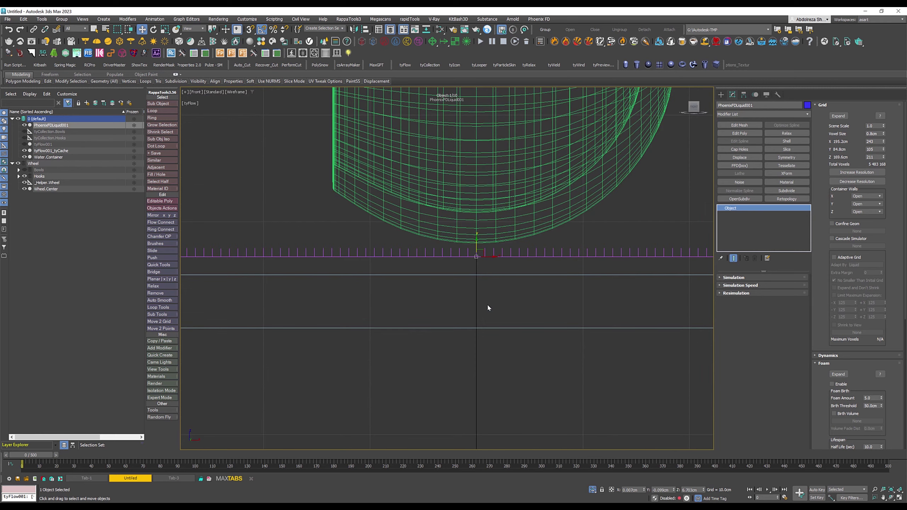
right_click(674, 491)
scroll(490, 275, "up", 5)
scroll(520, 280, "up", 5)
scroll(516, 200, "up", 5)
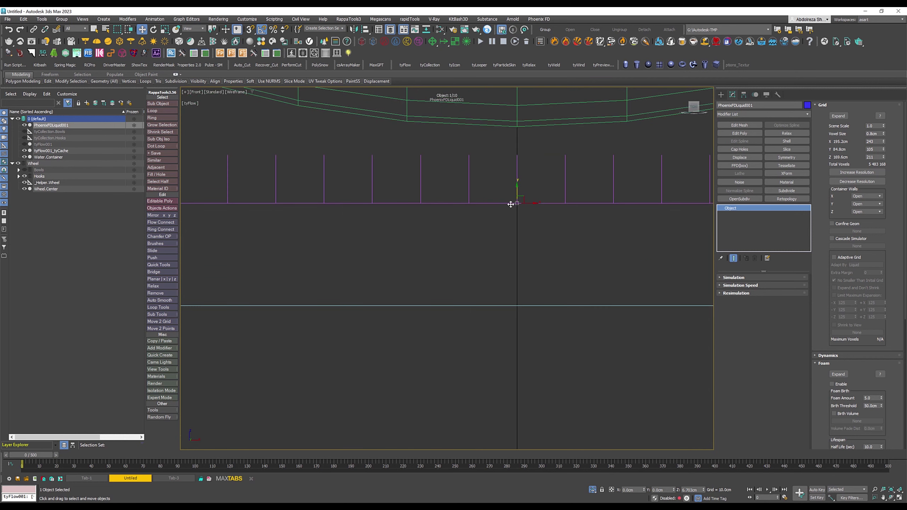
left_click_drag(516, 188, 519, 288)
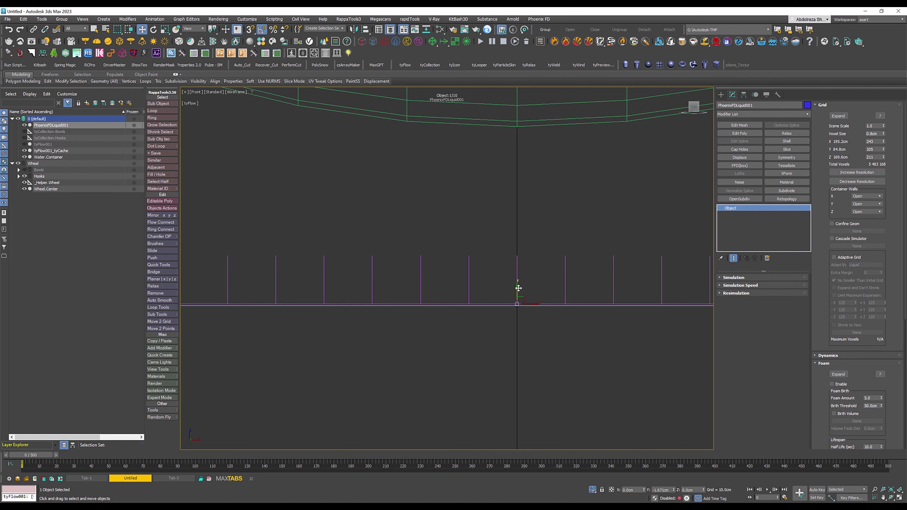
- Set the grid's X cell count to 242
scroll(408, 263, "down", 5)
middle_click_drag(587, 255, 578, 255)
scroll(575, 299, "down", 2)
middle_click_drag(575, 299, 396, 271)
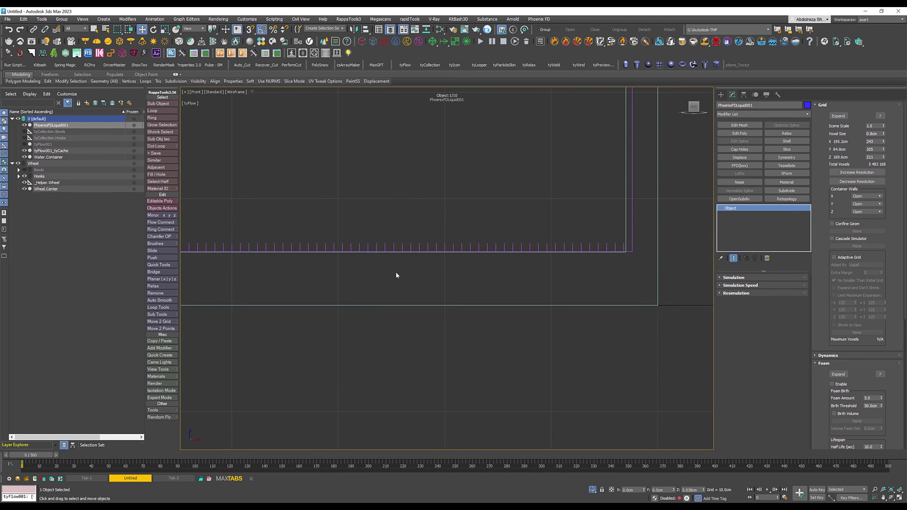
scroll(542, 278, "up", 2)
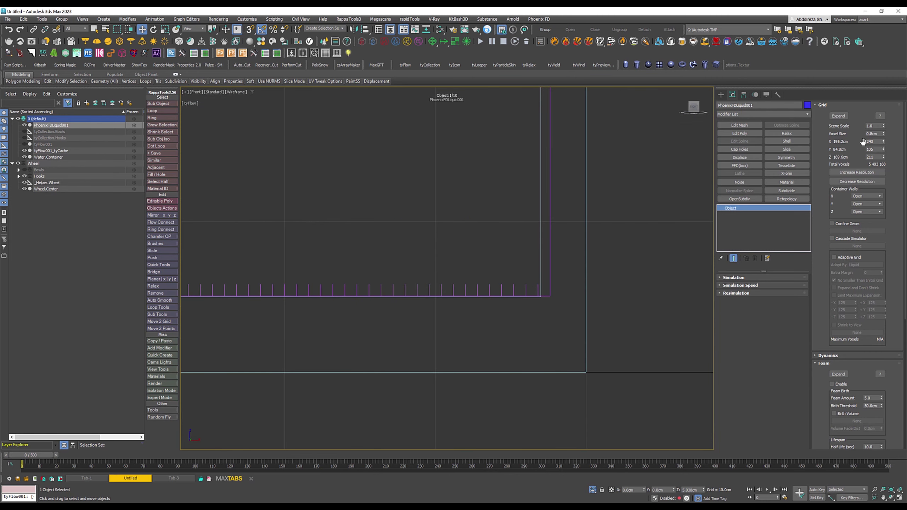
double_click(878, 142)
key("Return")
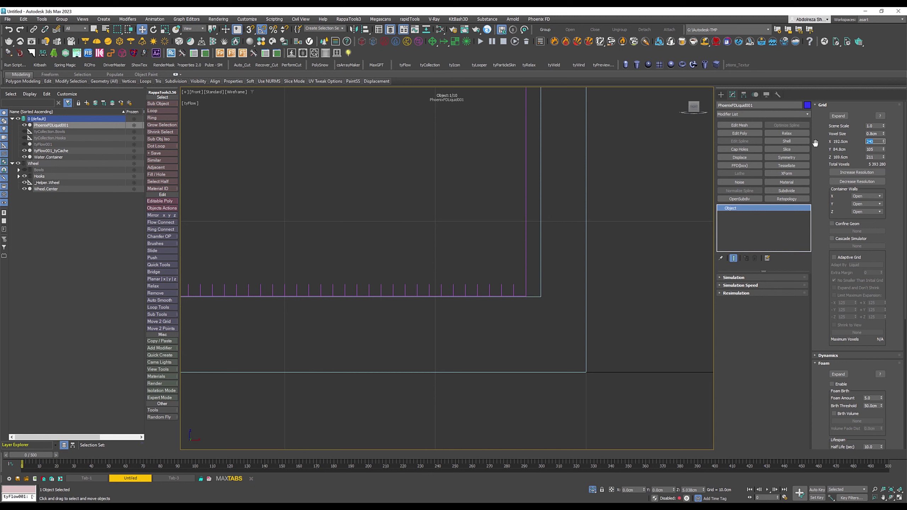
type("42")
key("Return")
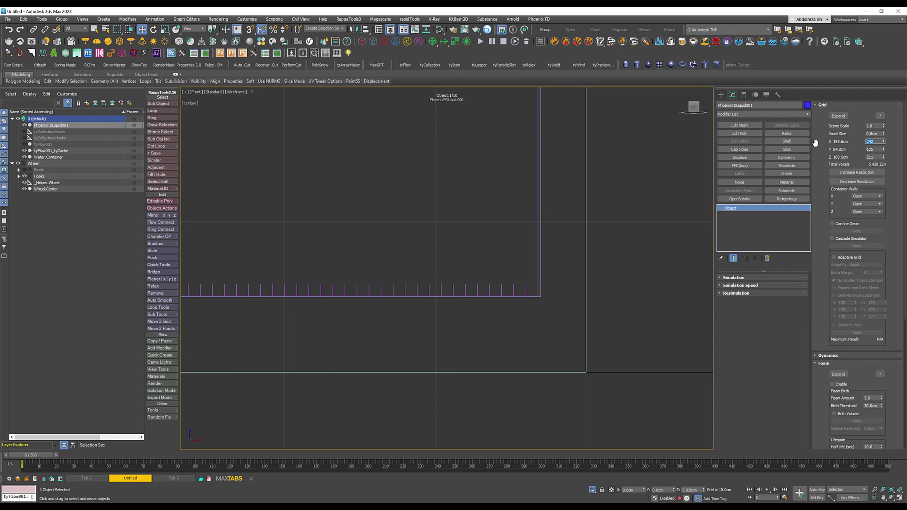
- Raise the Z cell count so the grid encloses the whole wheel
scroll(352, 214, "down", 2)
scroll(344, 216, "down", 2)
scroll(413, 235, "up", 4)
scroll(389, 236, "down", 4)
scroll(390, 239, "down", 2)
mouse_move(415, 245)
middle_mouse_down()
mouse_move(439, 260)
mouse_move(433, 349)
middle_mouse_up()
left_click_drag(884, 157, 882, 161)
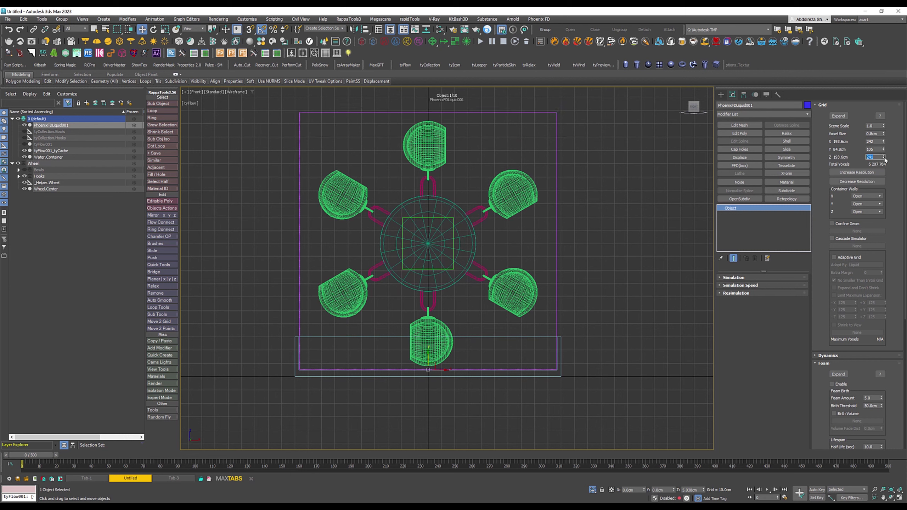
- Increase the liquid grid's voxel size to 0.86cm
left_click(883, 132)
left_click(883, 133)
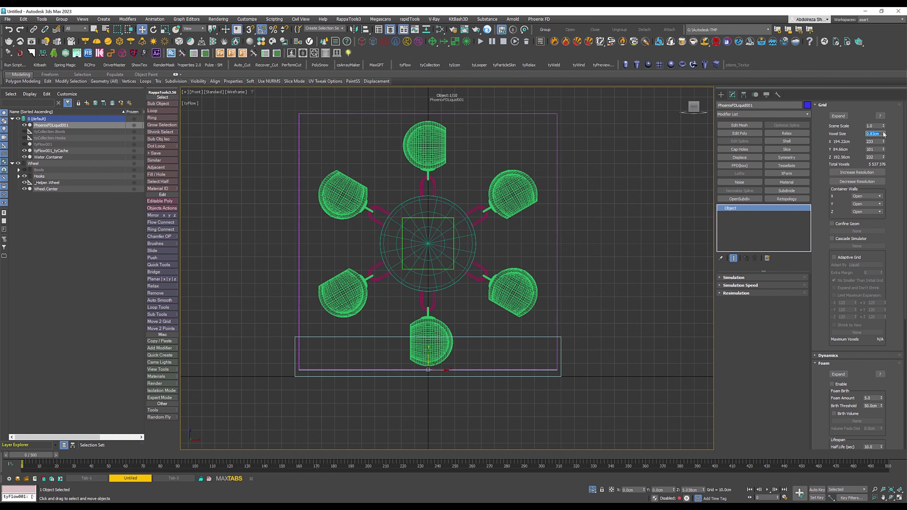
left_click(883, 133)
left_click(820, 105)
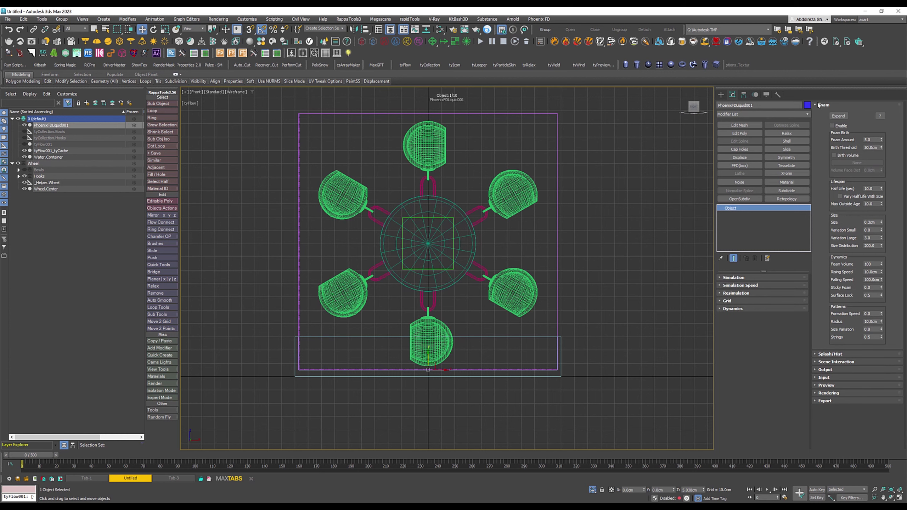
left_click(819, 105)
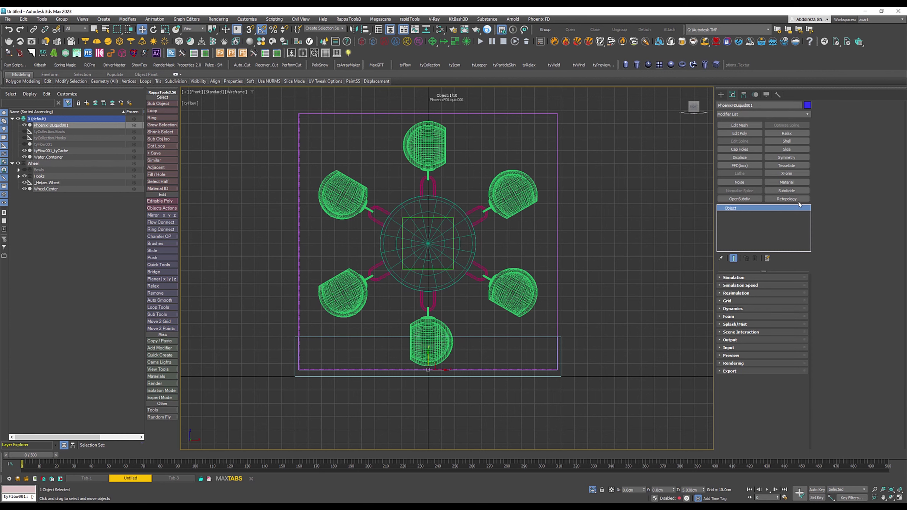
- Enable Initial Fill Up at 50% and set Steps Per Frame to 3
left_click(730, 309)
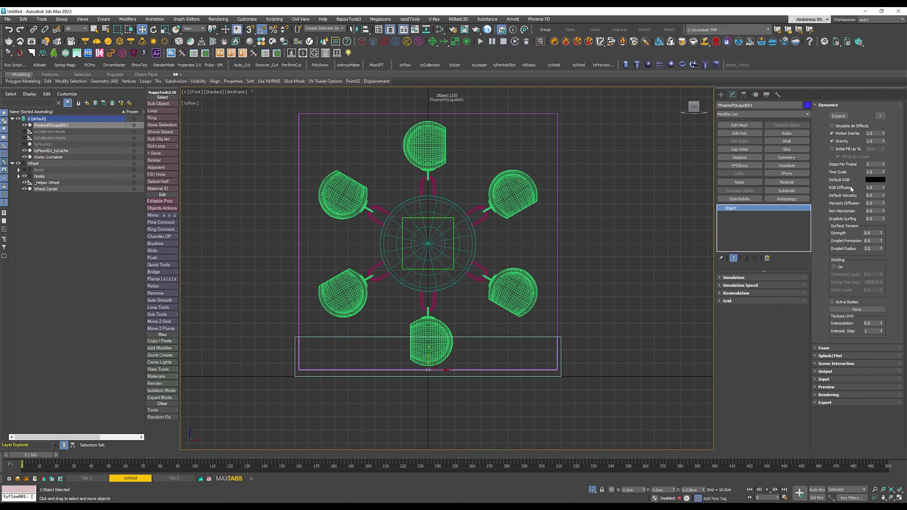
left_click(845, 149)
left_click(877, 164)
left_click(875, 148)
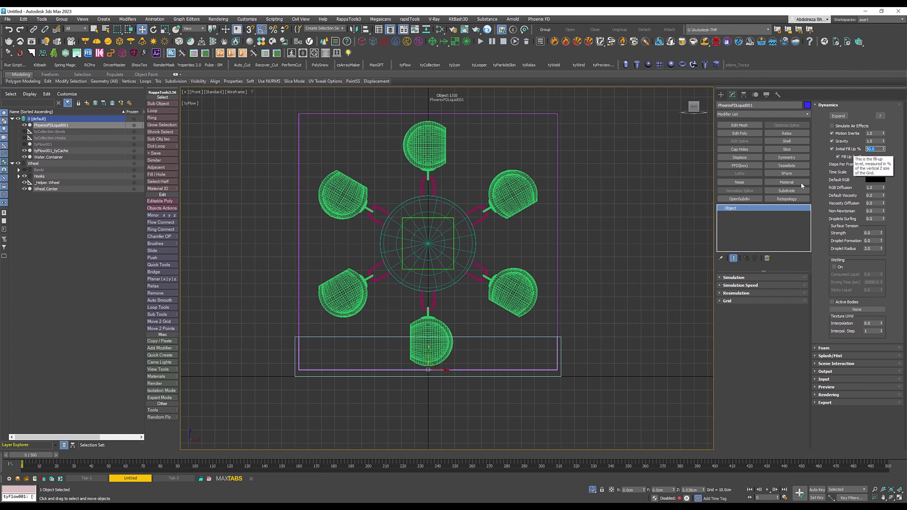
- Turn on Adaptive Grid with Limit Maximum Expansion and zero the X expansion limits
left_click(765, 299)
left_click(834, 258)
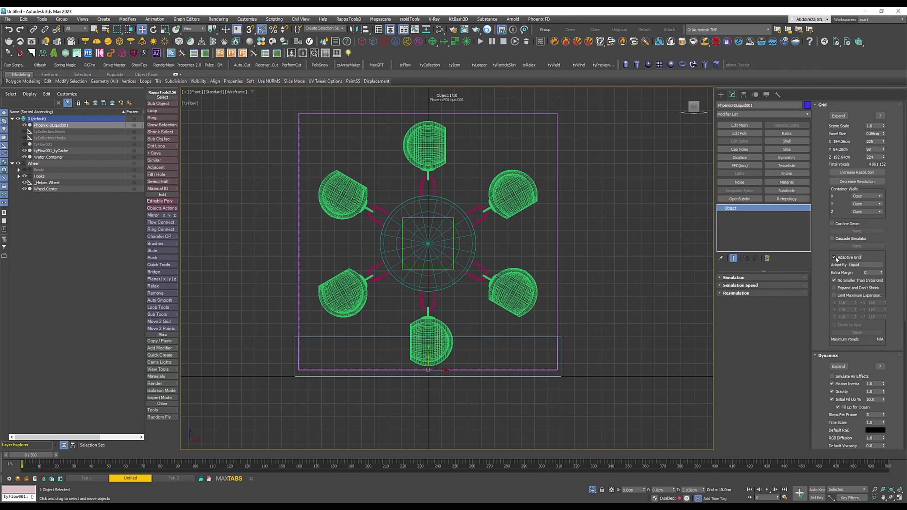
left_click(835, 296)
right_click(856, 303)
right_click(885, 302)
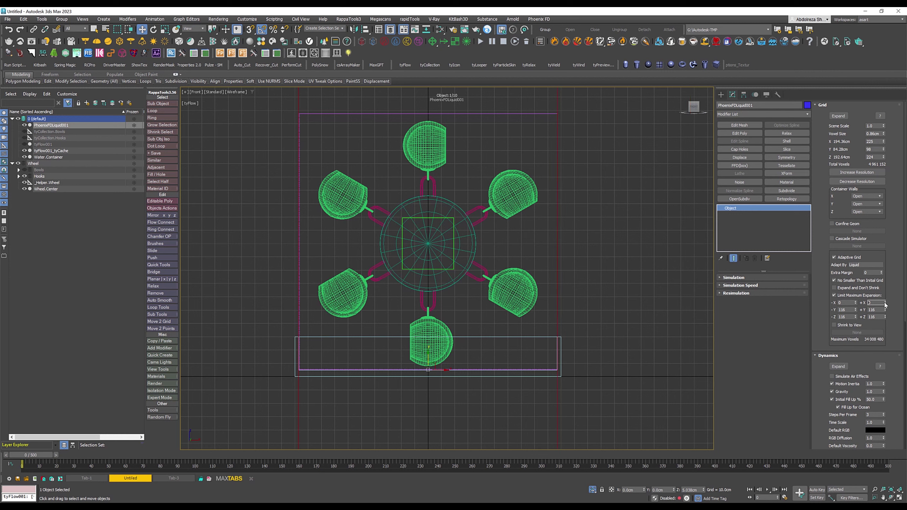
left_click(887, 309)
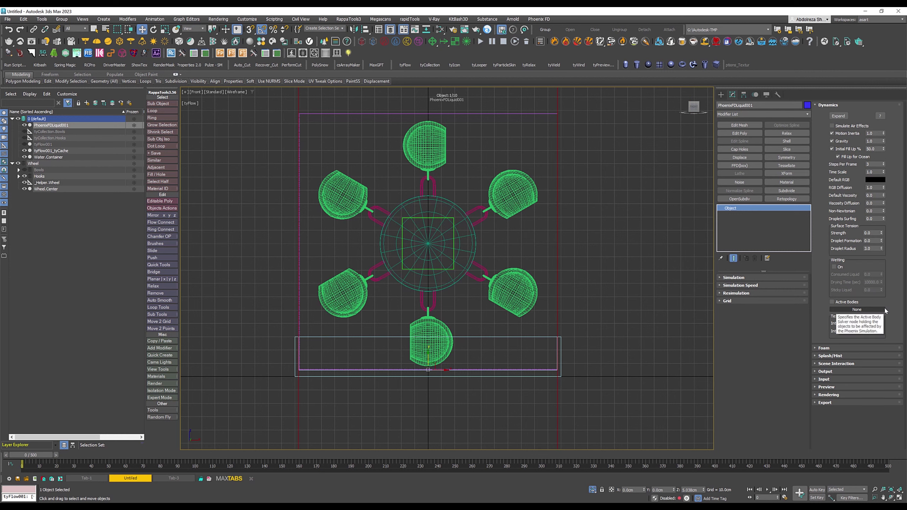
- Zero the Y and -Z expansion, shrink Z cells to the container, allow 50 cells upward
left_click(757, 301)
right_click(886, 310)
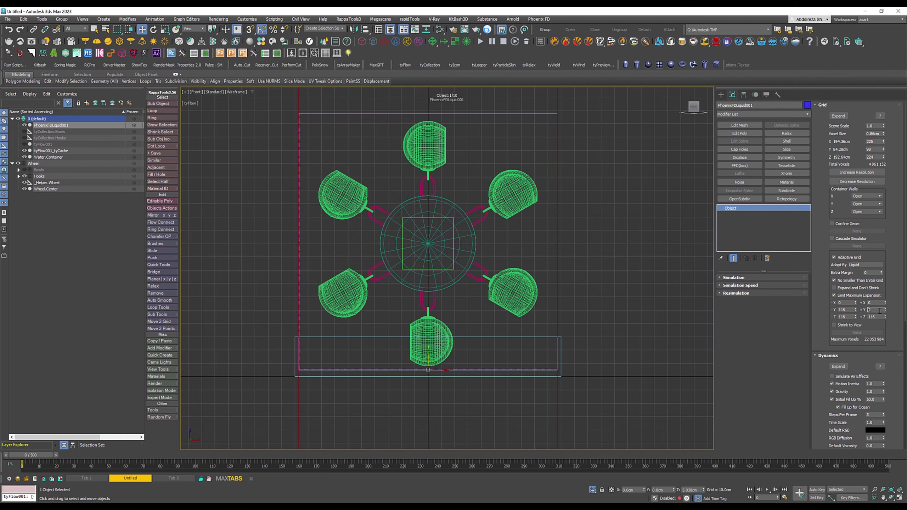
right_click(856, 310)
right_click(856, 317)
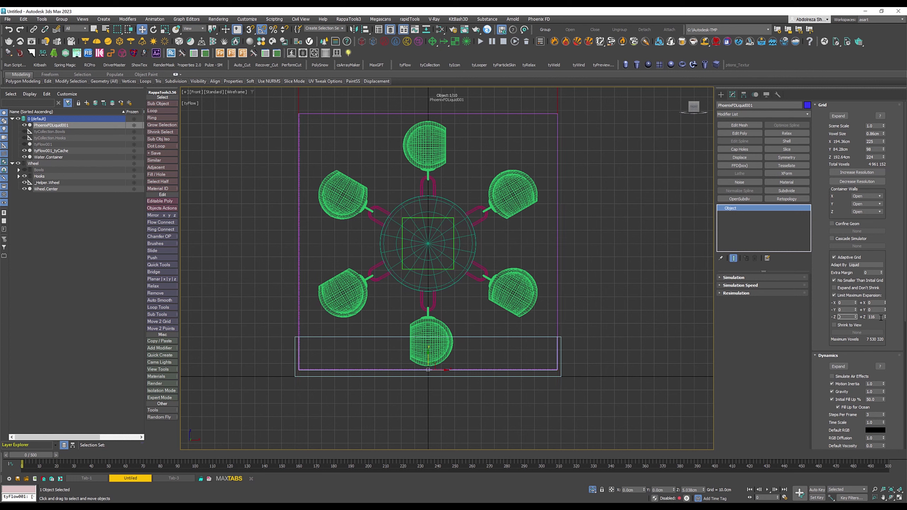
mouse_move(886, 318)
left_mouse_down()
mouse_move(882, 339)
mouse_move(884, 320)
left_mouse_up()
left_click_drag(883, 158, 892, 223)
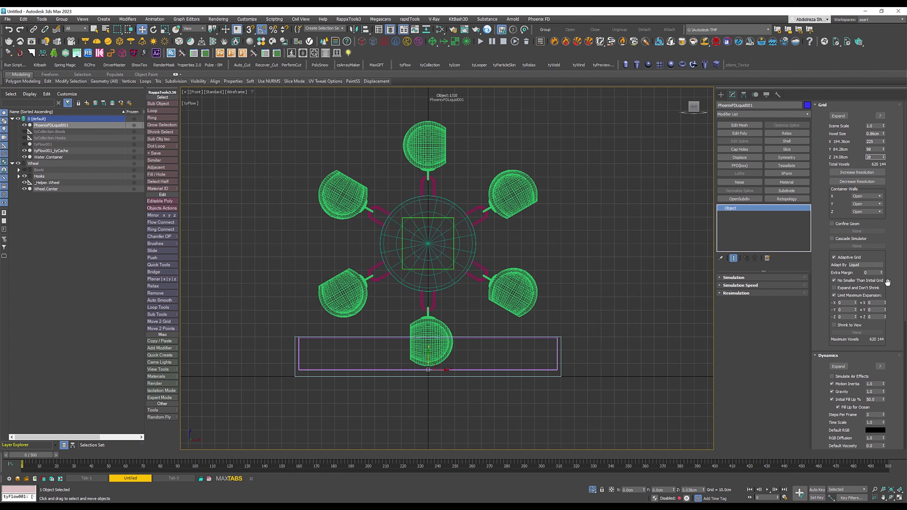
left_click_drag(885, 317, 878, 181)
- Auto Key Initial Fill Up at 0% on frame 0 and 20% on frame 25
left_click(820, 107)
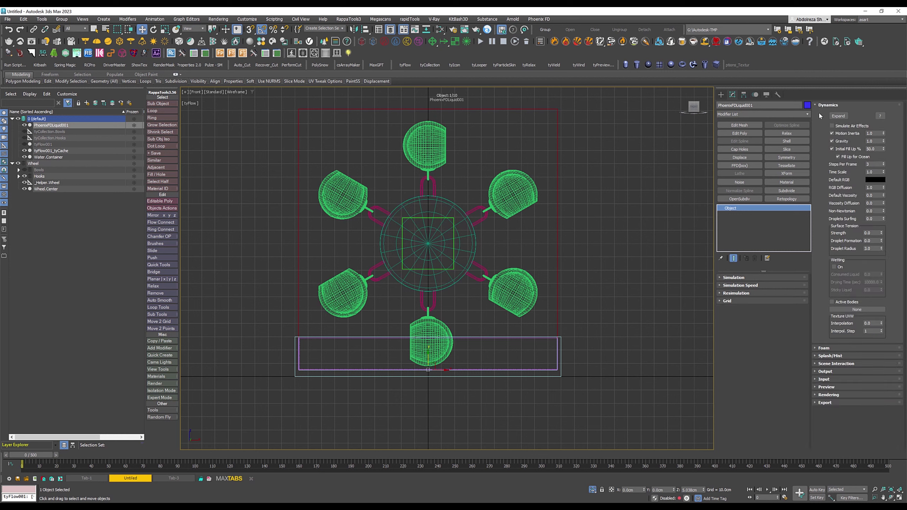
left_click(817, 490)
left_click(799, 493)
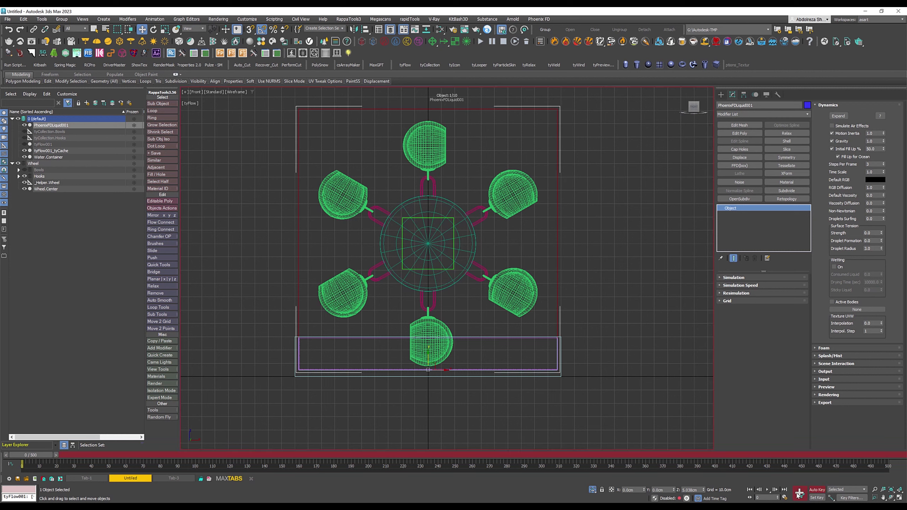
right_click(884, 149)
left_click(76, 456)
key("comma")
key("w")
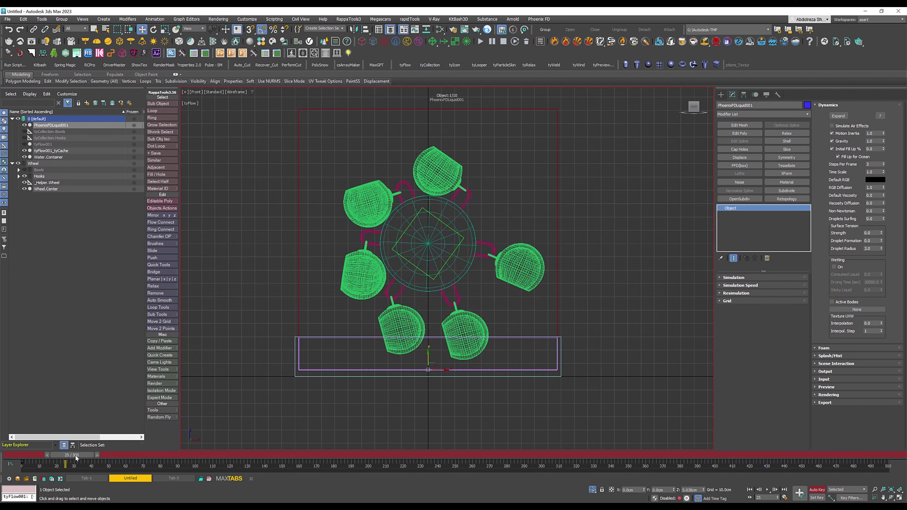
left_click(875, 148)
left_click(817, 490)
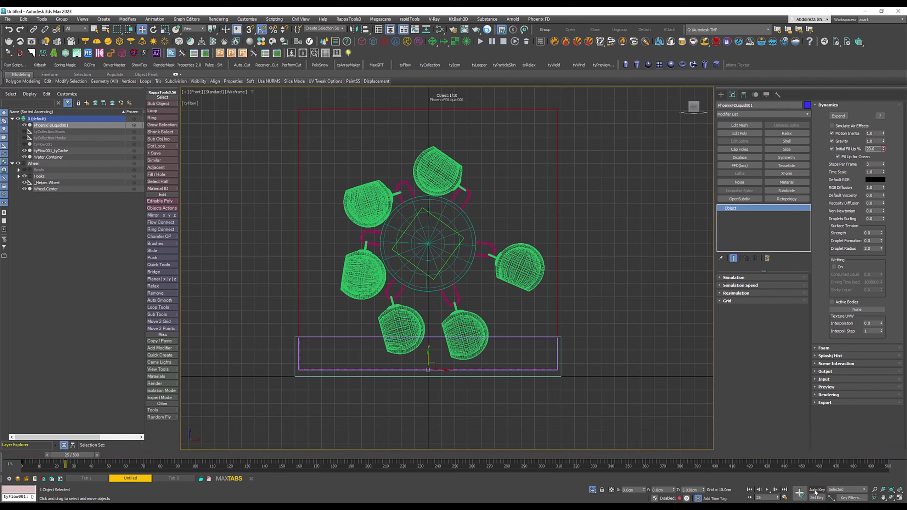
- Edit the backup interval value in the Output settings
left_click(821, 105)
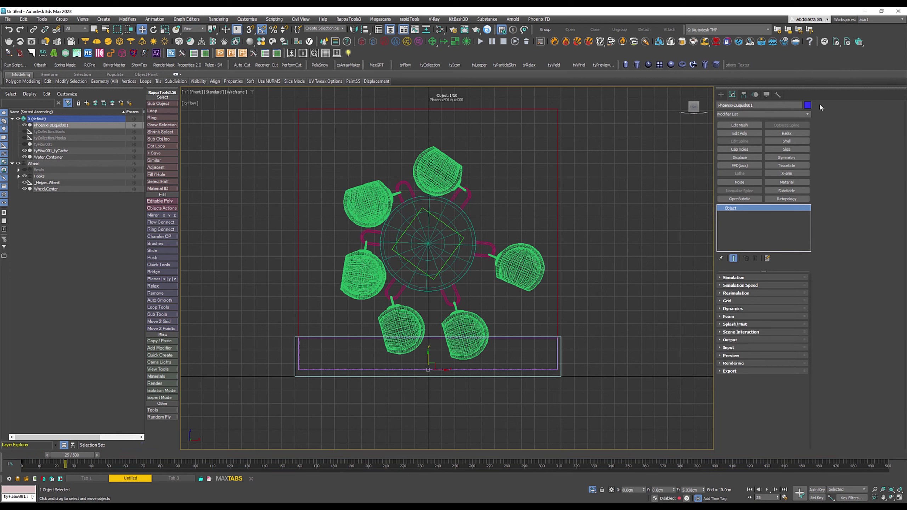
left_click(729, 341)
double_click(879, 159)
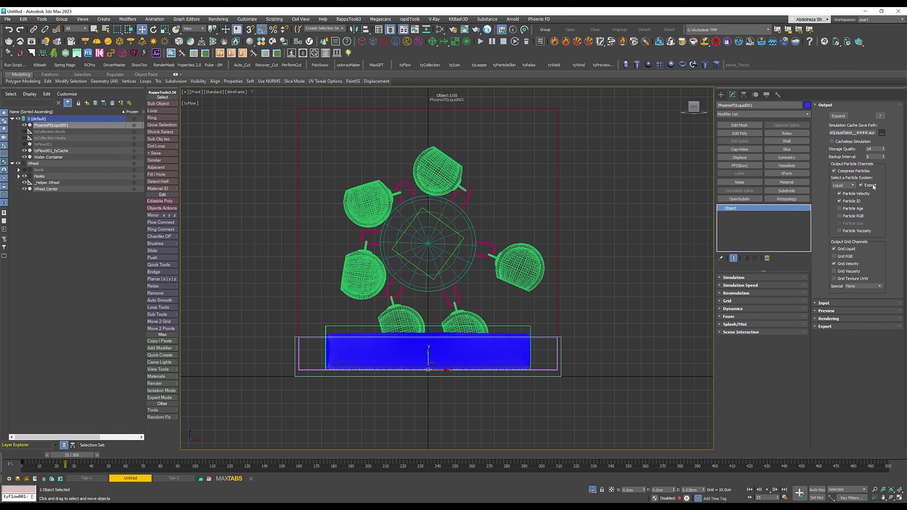
left_click(823, 105)
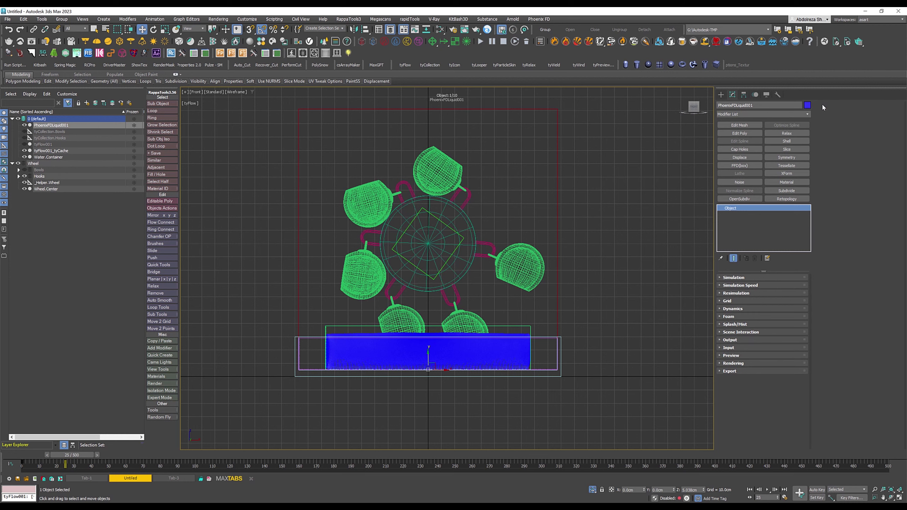
- Preview the liquid as a mesh, hiding particles and the special voxel preview
left_click(731, 356)
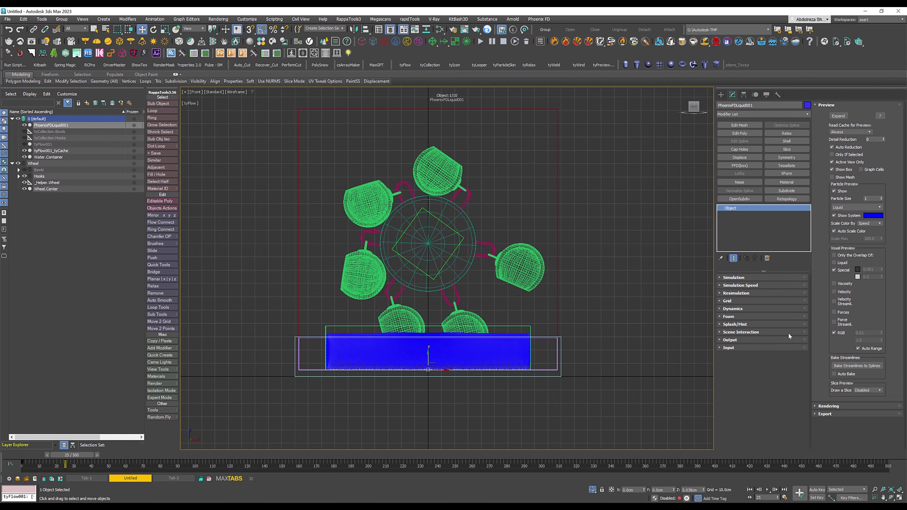
left_click(850, 177)
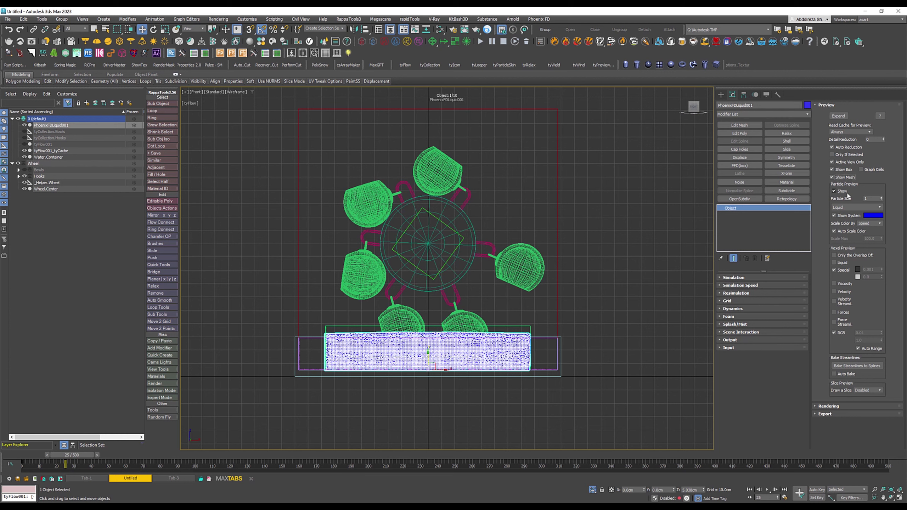
left_click(849, 192)
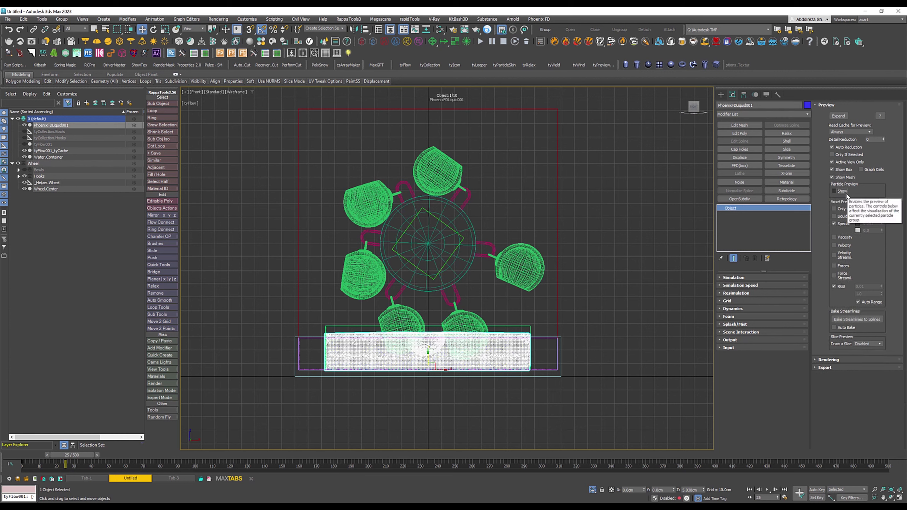
left_click(841, 225)
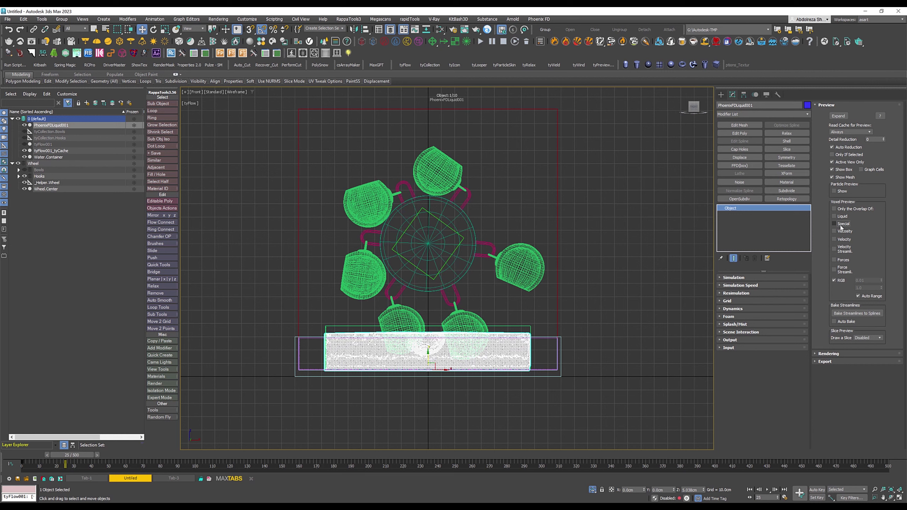
left_click(825, 105)
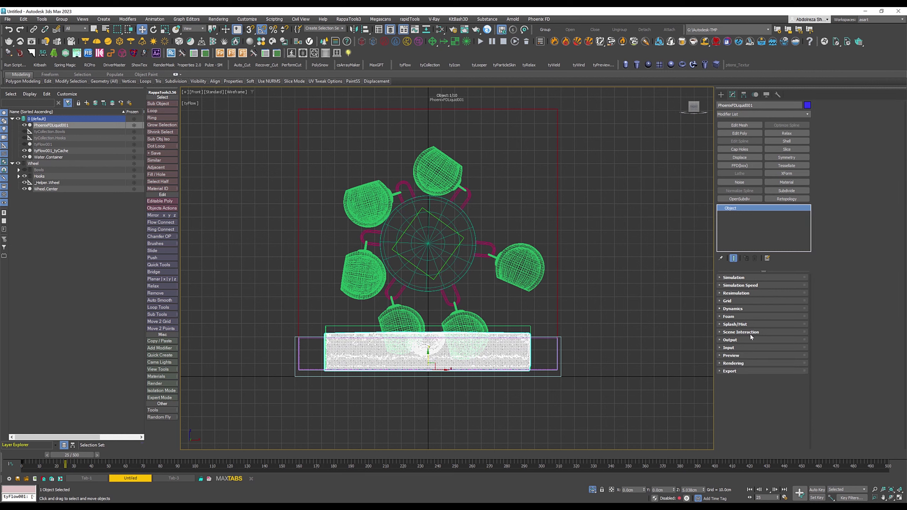
- Set Rendering mesh smoothness to 2 and enable Use Liquid Particles
left_click(740, 363)
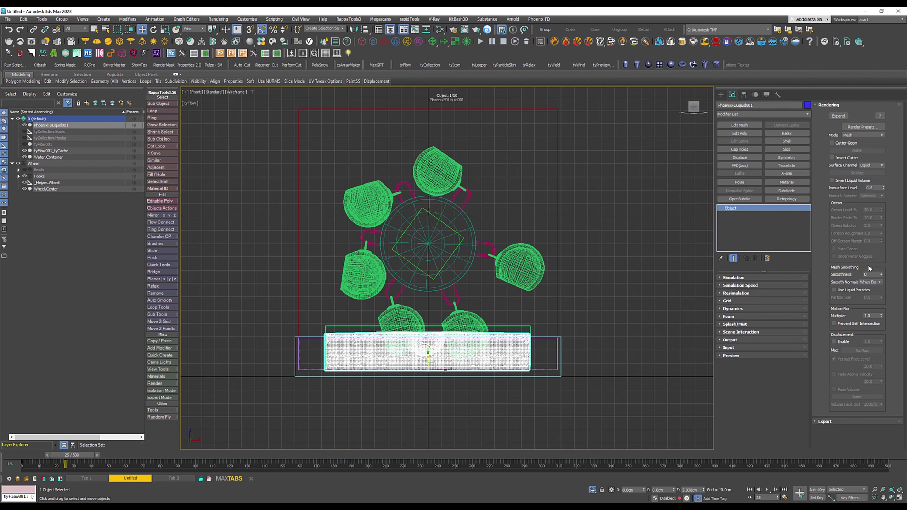
double_click(870, 274)
key("Return")
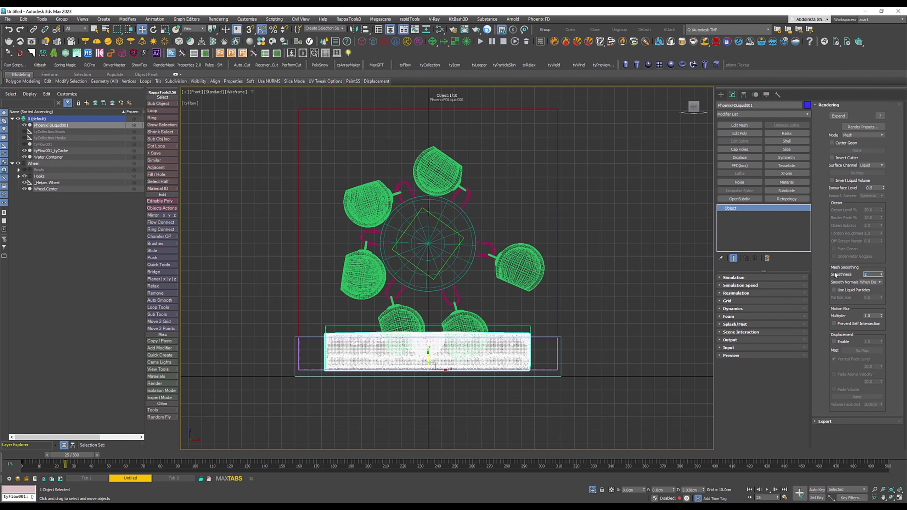
left_click(843, 290)
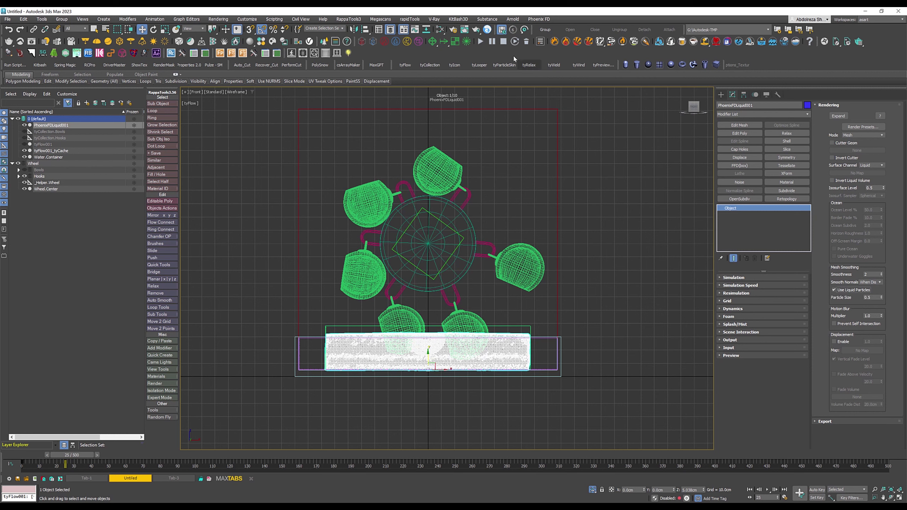
- Delete the old caches, rewind to frame 0, and restart the liquid simulation
left_click(526, 42)
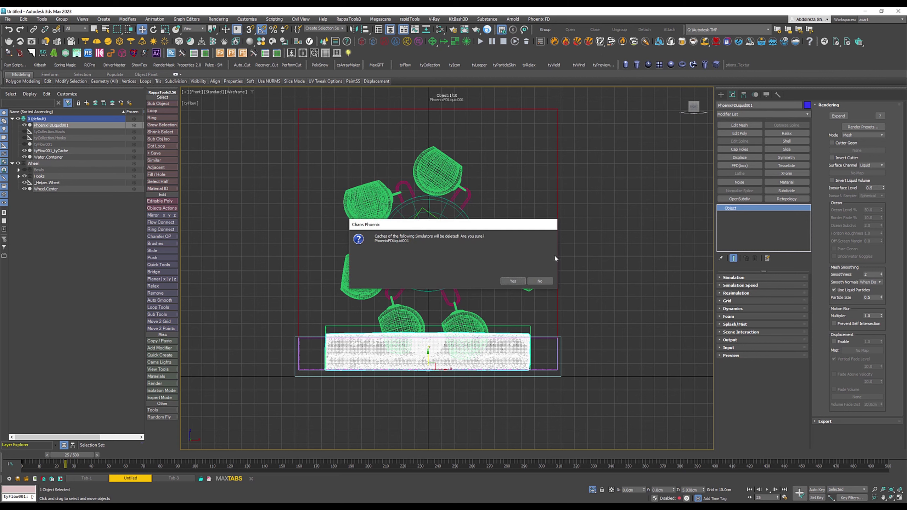
left_click(511, 282)
left_click_drag(61, 456, 20, 457)
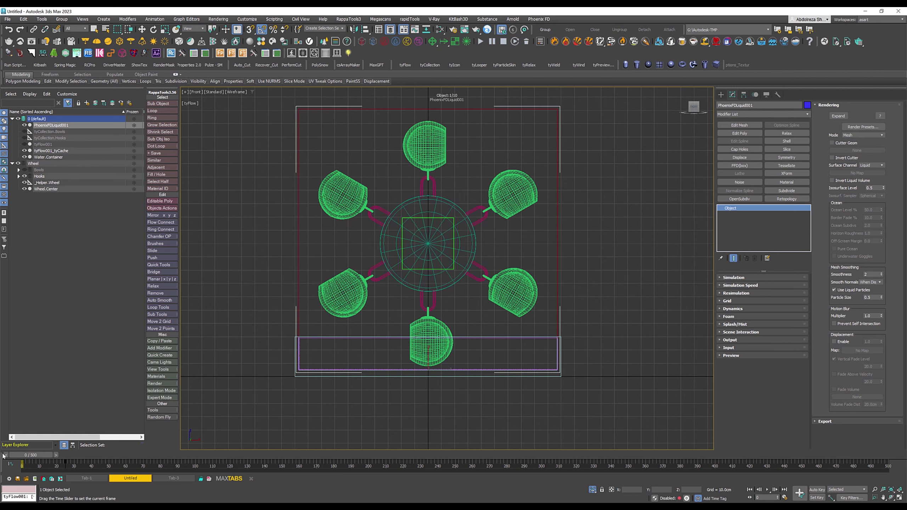
left_click(482, 43)
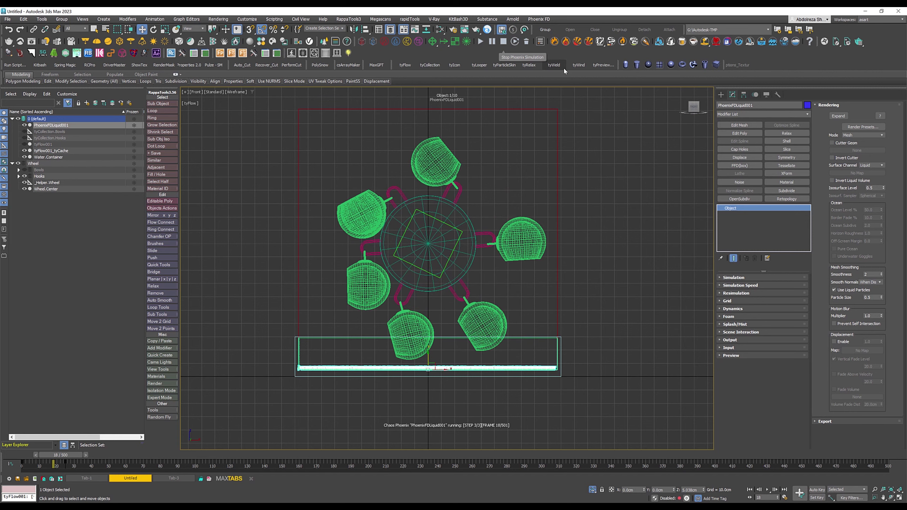
left_click(557, 371)
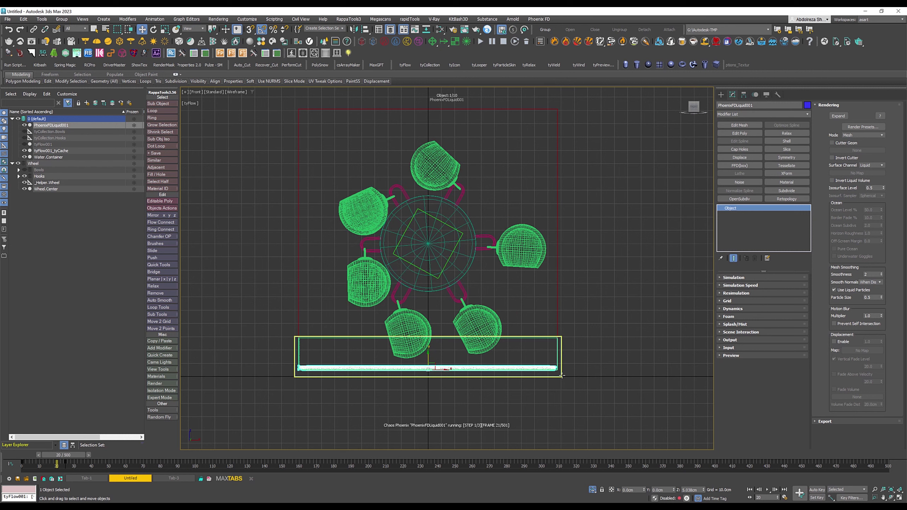
right_click(560, 373)
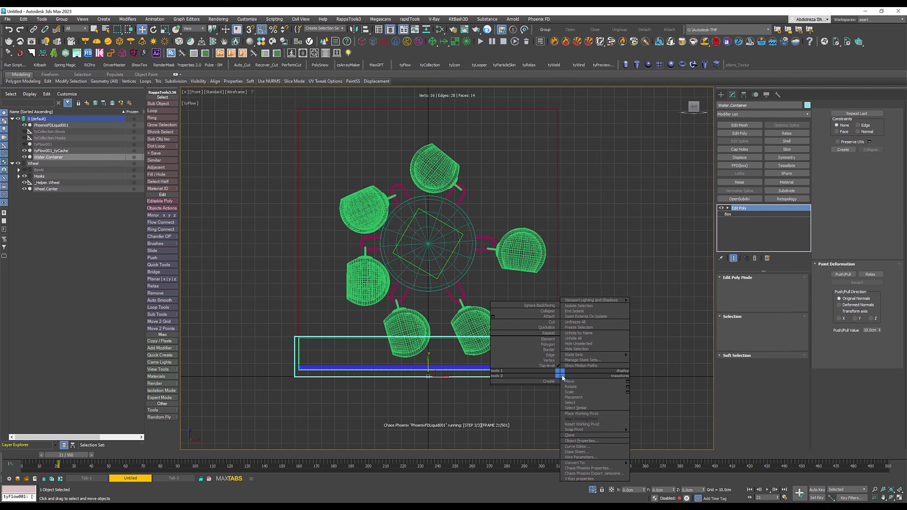
- Review the container's Chaos Phoenix Properties, then enable Clear Inside on the tyCache bowls
left_click(592, 468)
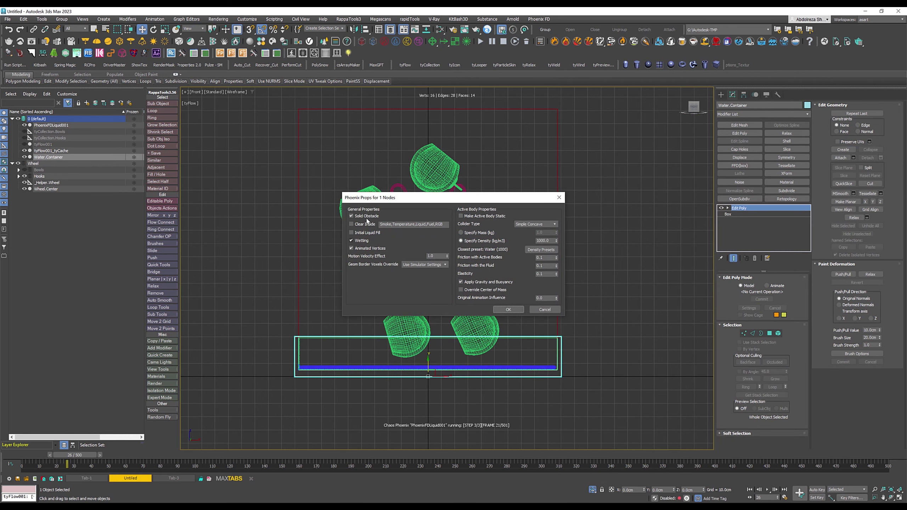
left_click(509, 309)
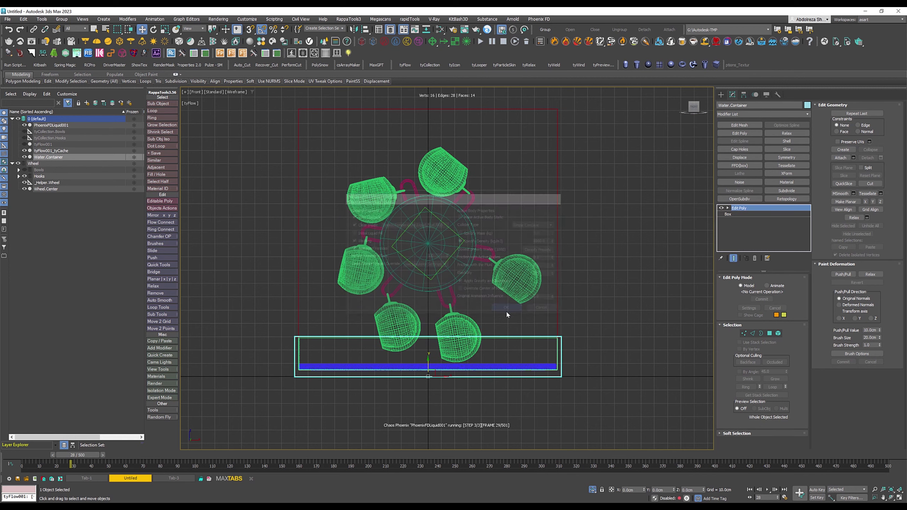
right_click(463, 320)
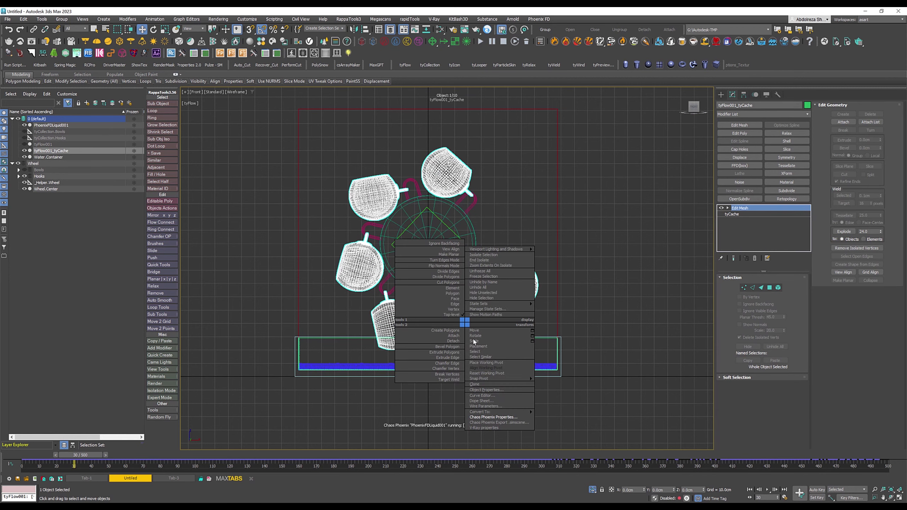
left_click(491, 415)
left_click(364, 224)
left_click(502, 308)
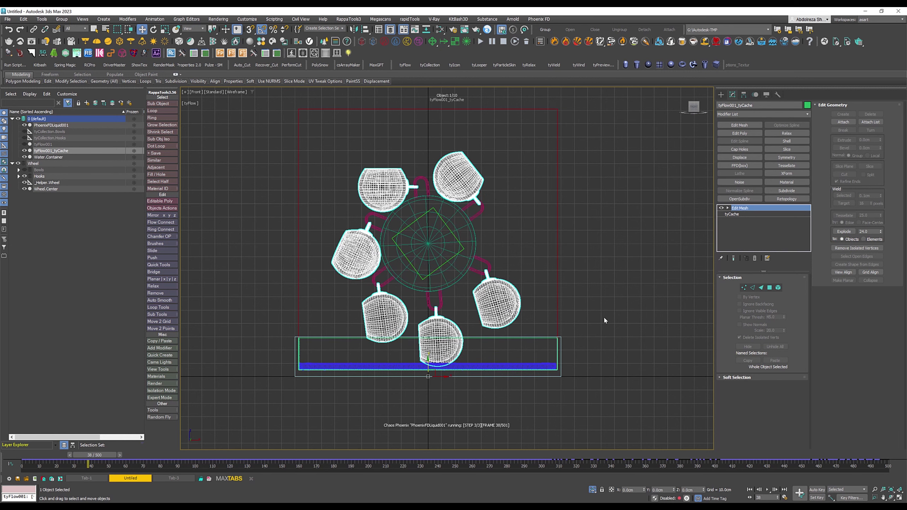
- Orbit and zoom the perspective view onto the tank and bowls, then deselect
key("p")
middle_click_drag(529, 309, 545, 322, "alt")
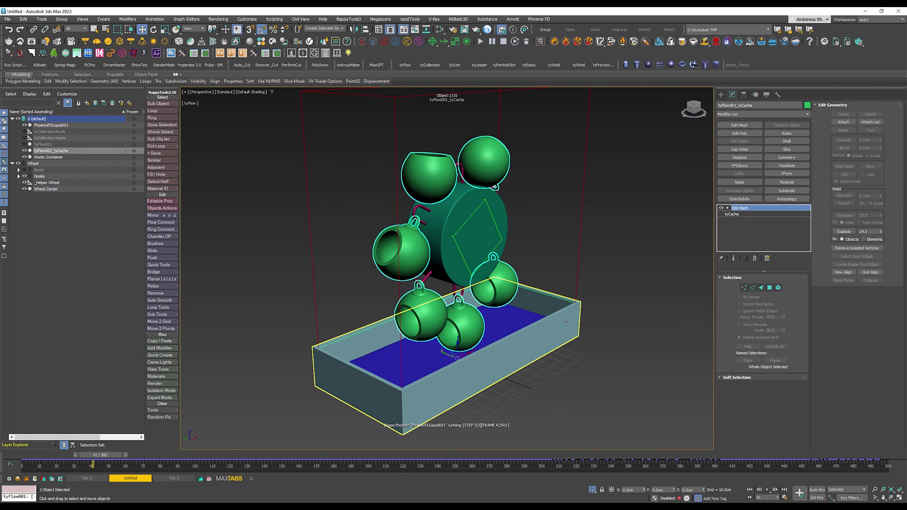
scroll(518, 314, "up", 4)
middle_click_drag(517, 314, 573, 284)
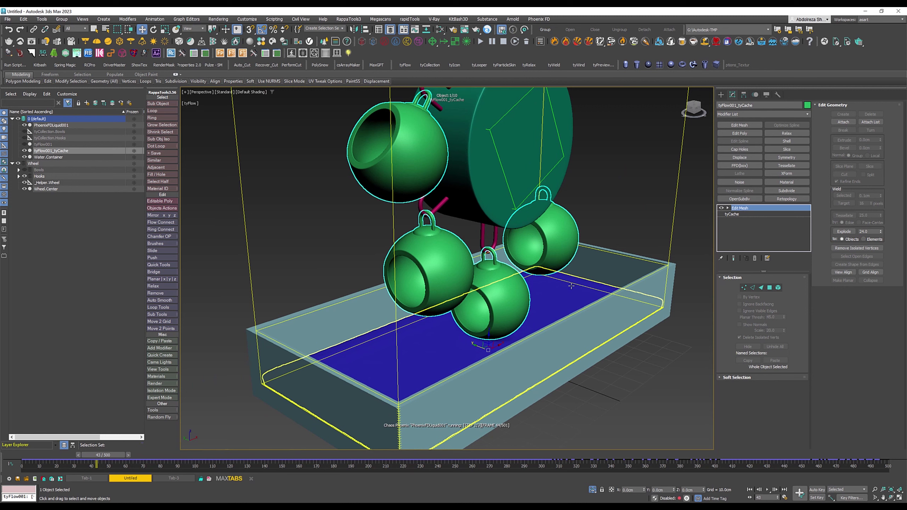
left_click(628, 209)
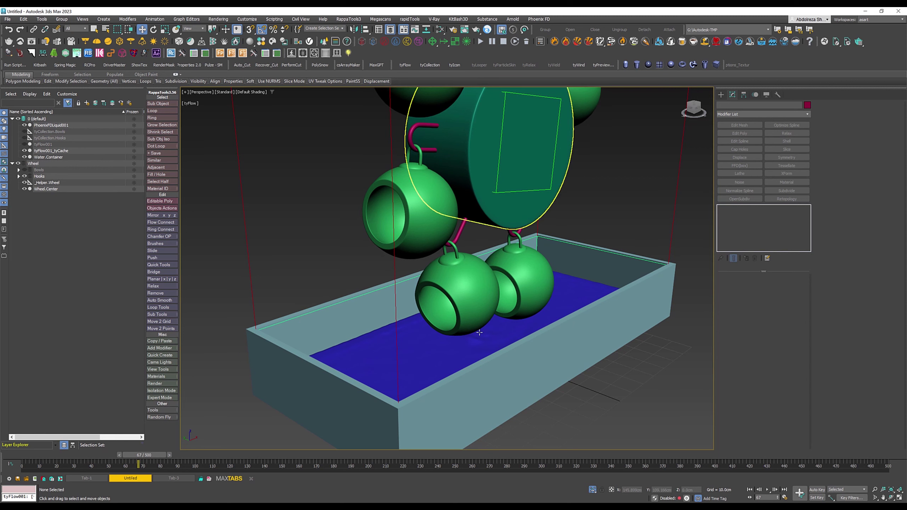
- Move PhoenixFDLiquid001's Initial Fill Up key to frame 20 at 80, and restart, deleting old caches
left_click(254, 247)
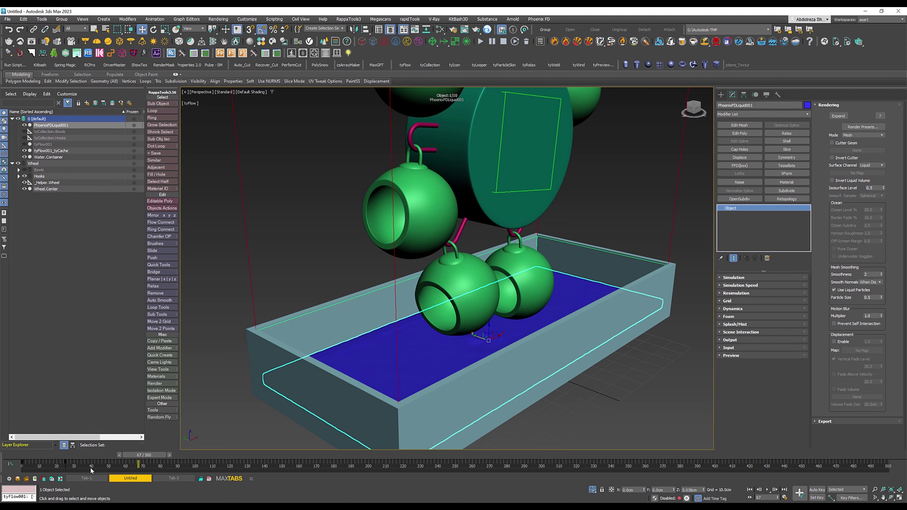
right_click(65, 462)
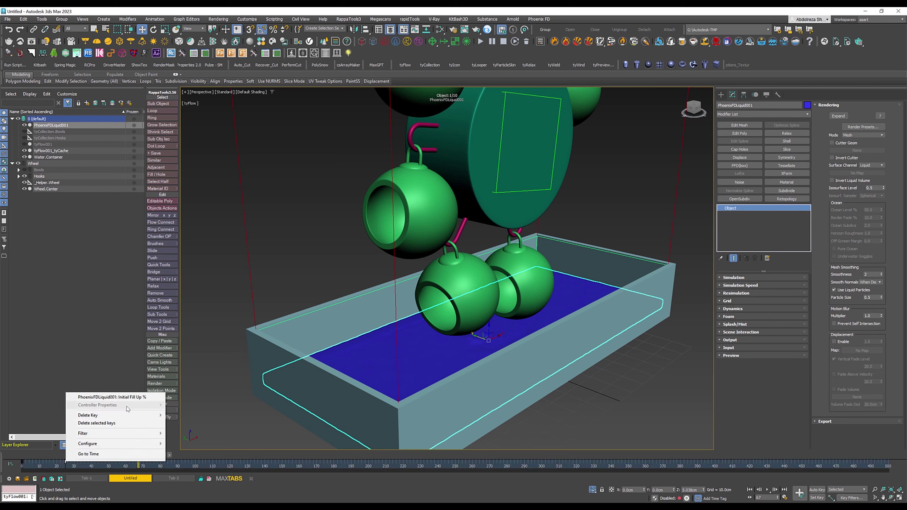
left_click(134, 398)
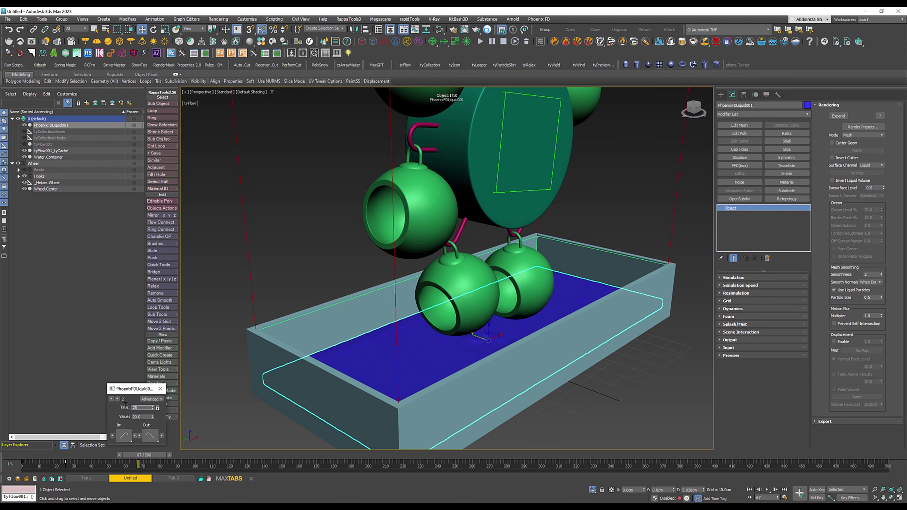
key("Return")
type("20")
key("Return")
key("Tab")
left_click(527, 41)
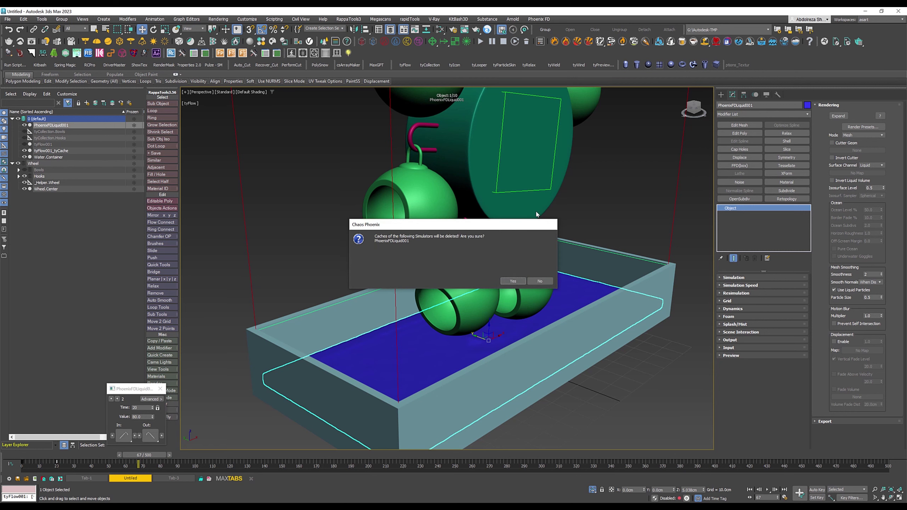
left_click(513, 281)
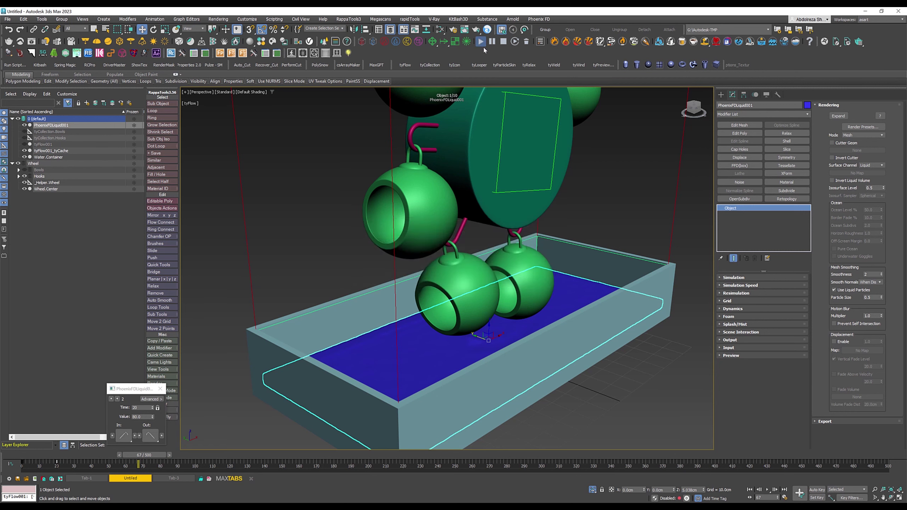
- Run the Phoenix liquid simulation, briefly selecting then deselecting the bowls' tyCache object
left_click(483, 44)
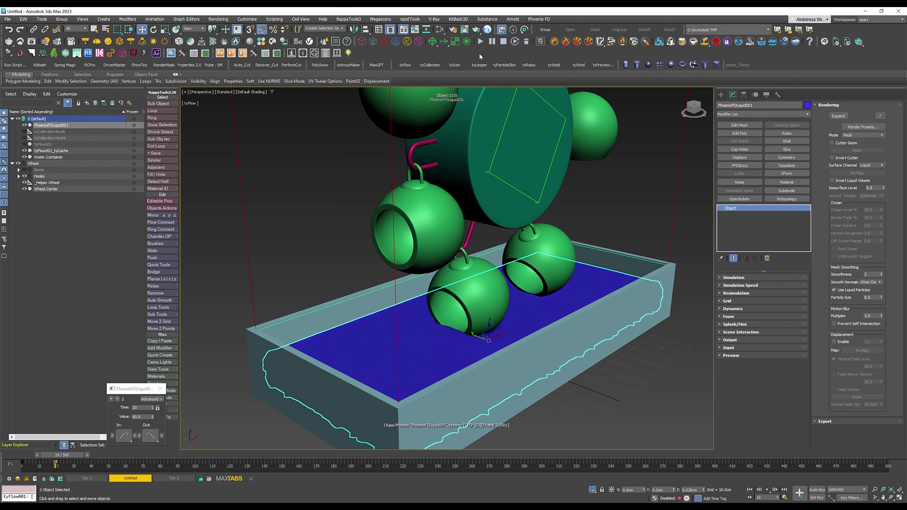
left_click(427, 227)
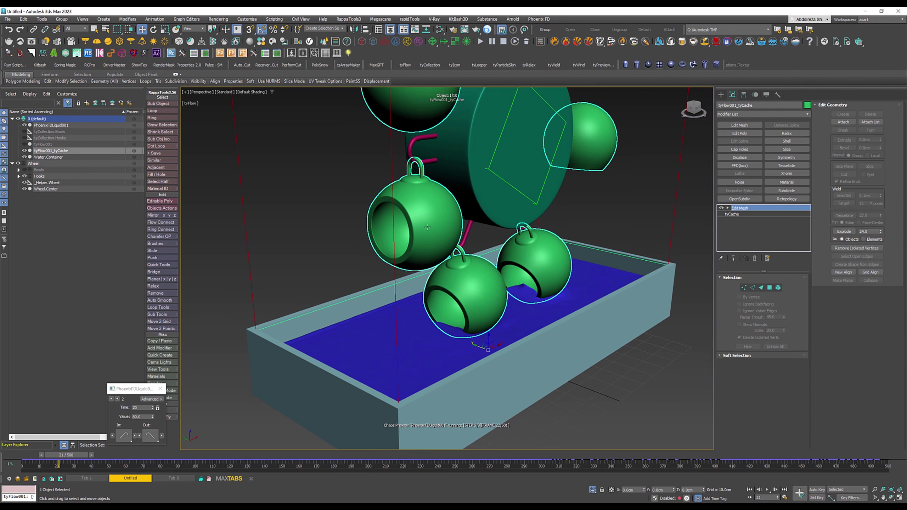
left_click(313, 229)
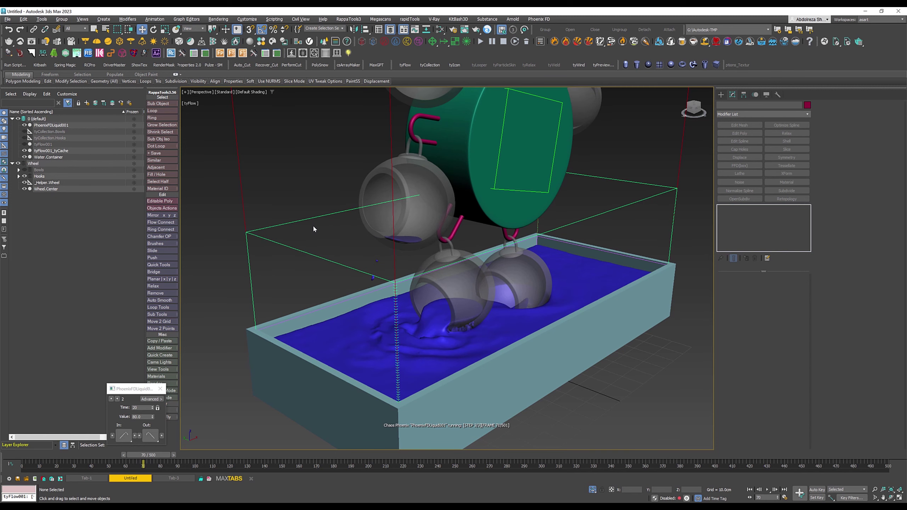
- Orbit and pan the view to frame the wheel, bowls and water tank frontally
mouse_move(569, 264)
middle_mouse_down("alt")
mouse_move(534, 322)
mouse_move(546, 320)
middle_mouse_up("alt")
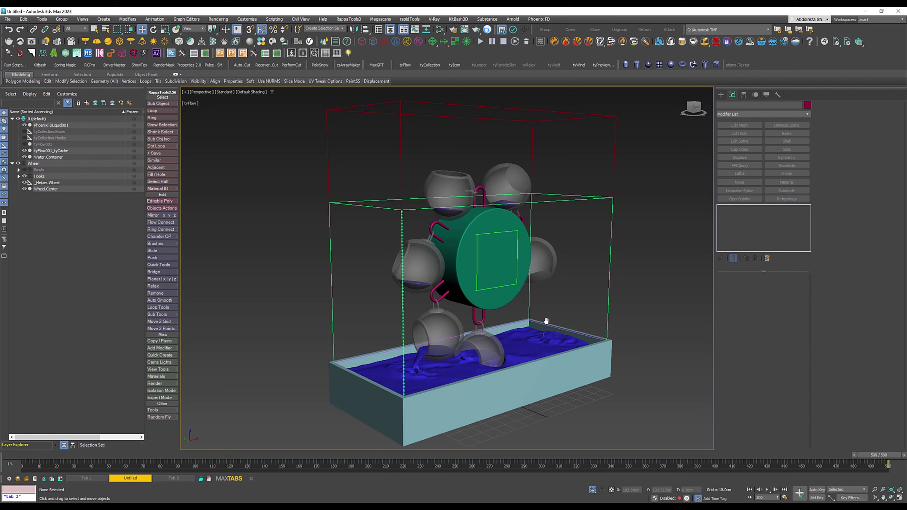
middle_click_drag(546, 321, 549, 312)
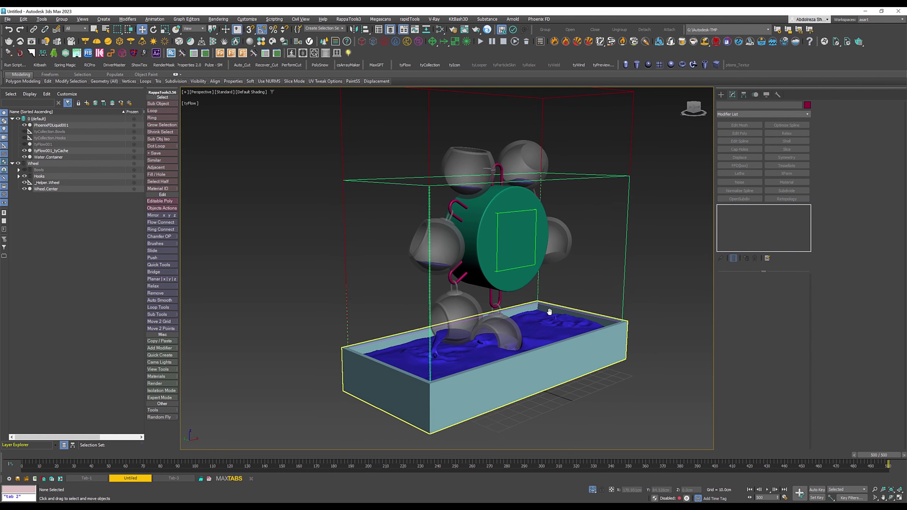
middle_click_drag(550, 312, 542, 309)
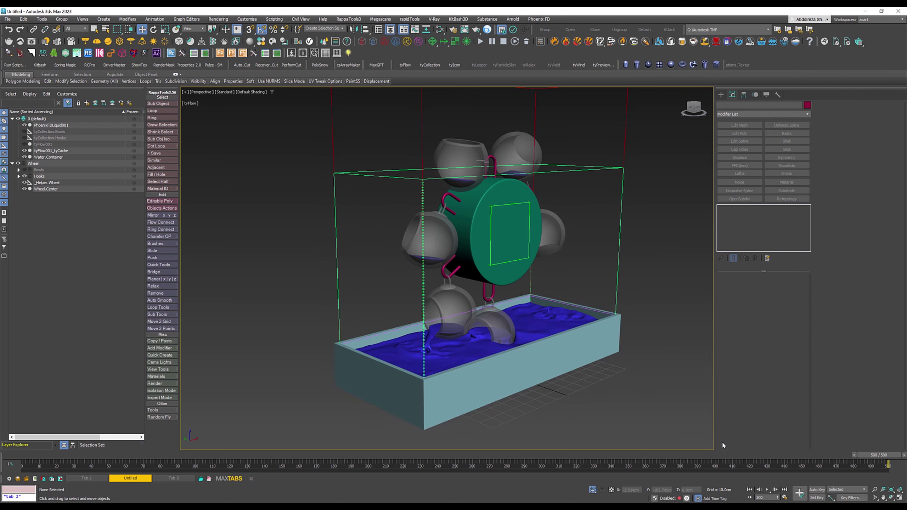
- Play back the finished simulation of the wheel's bowls scooping tank water
left_click(767, 490)
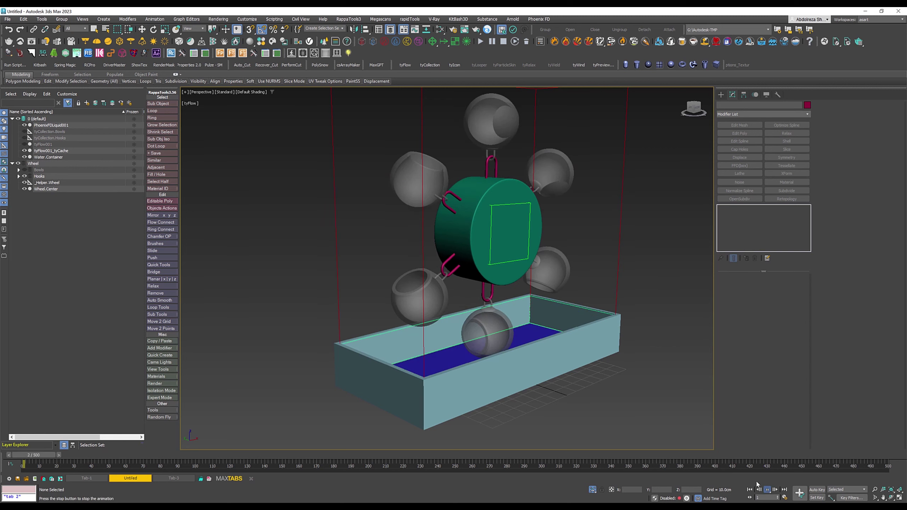